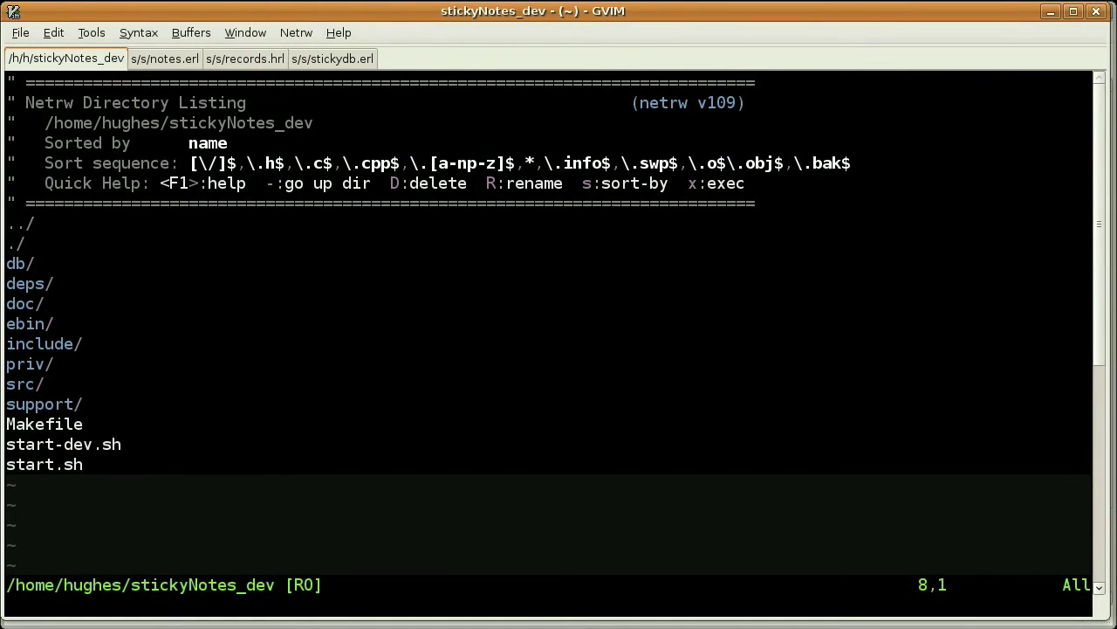
Browse into the src folder in netrw and open stickyNotes_web.erl.
key("j")
key("j")
key("j")
key("j")
key("j")
key("j")
key("j")
key("Return")
key("j")
key("j")
key("j")
key("j")
key("j")
key("j")
key("j")
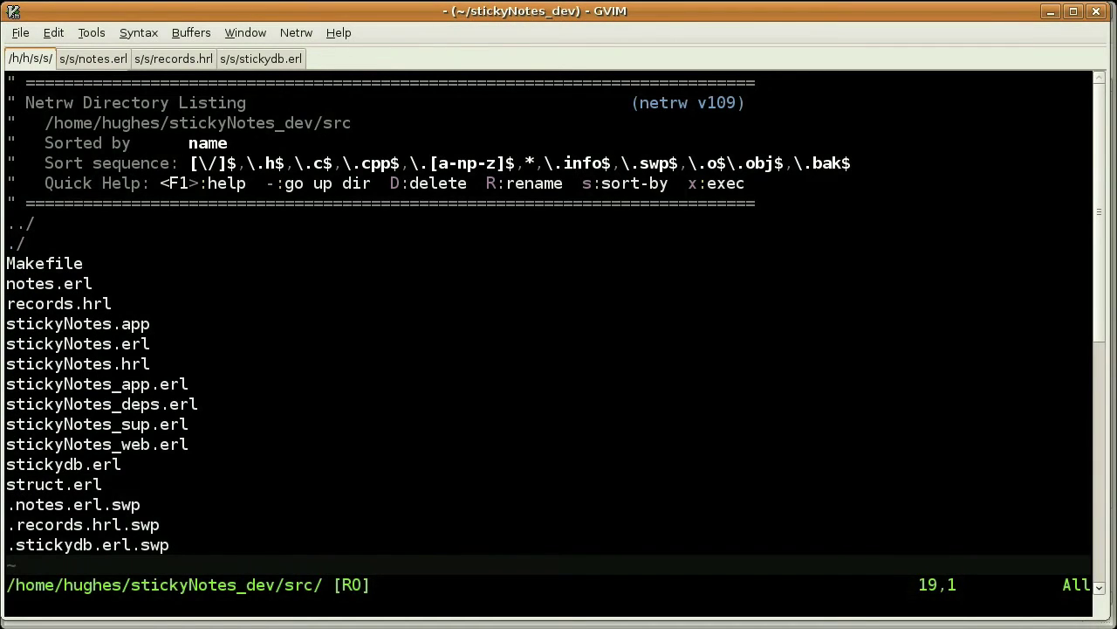
key("Return")
key("j")
Scroll to the loop function and place the cursor on POST's 'case Path of' line.
key("j")
key("j")
key("j")
key("j")
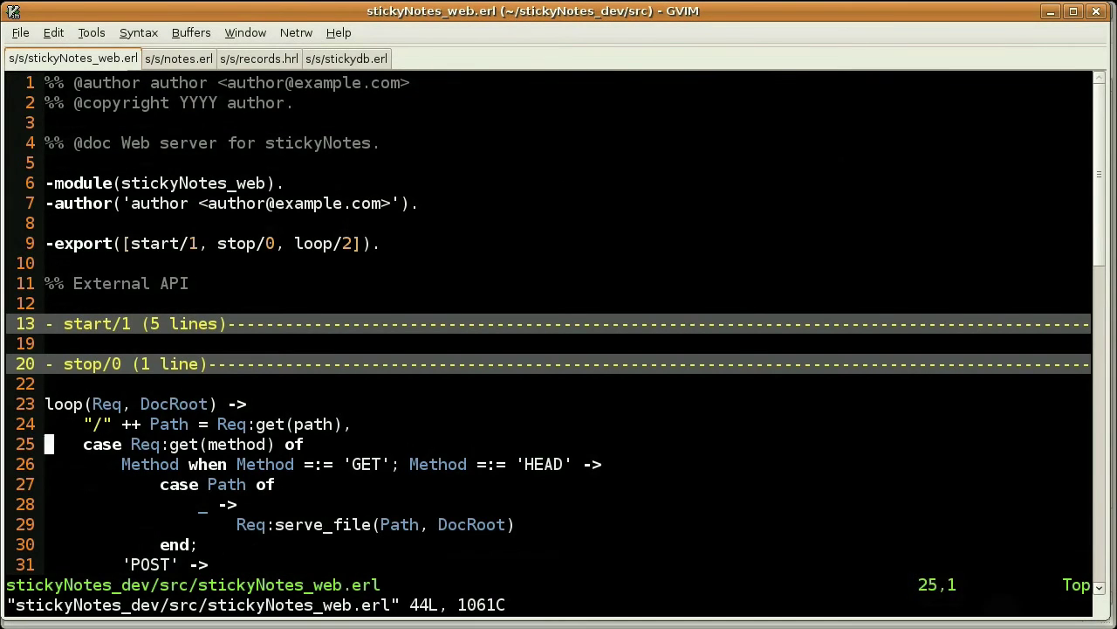
key("j")
key("j")
key("j")
key("j")
key("j")
key("j")
key("j")
key("j")
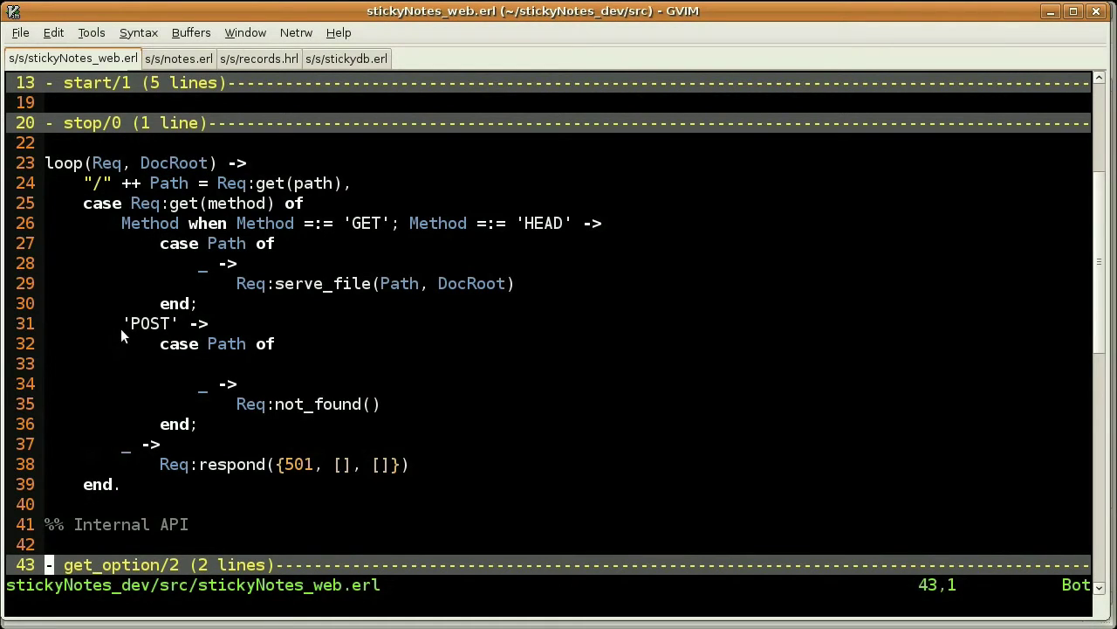
left_click(195, 342)
type("o")
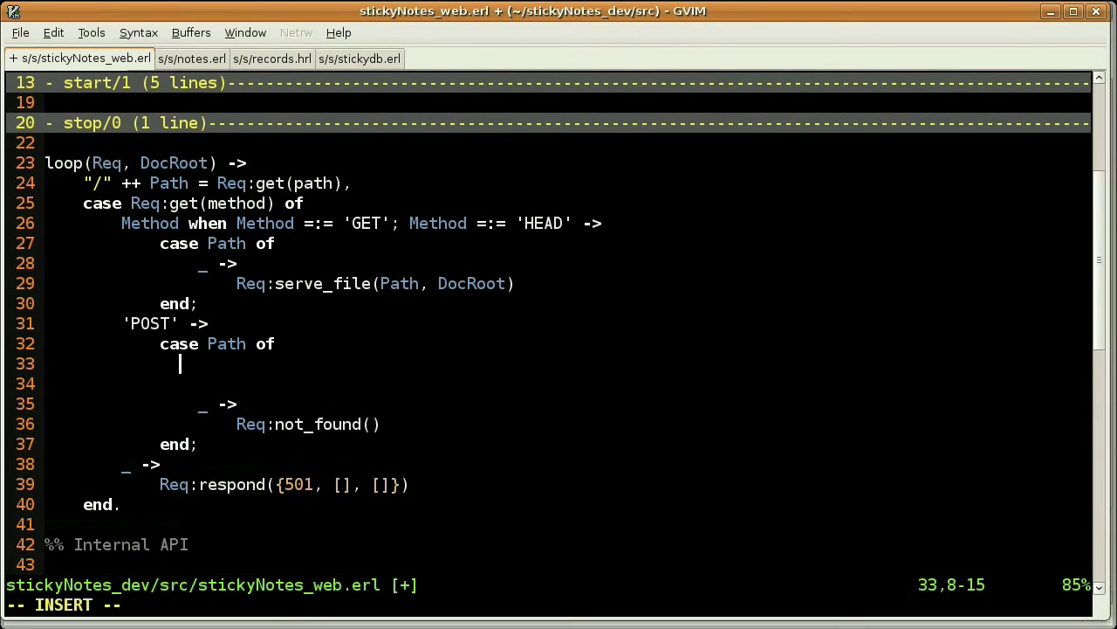
type("\"notes")
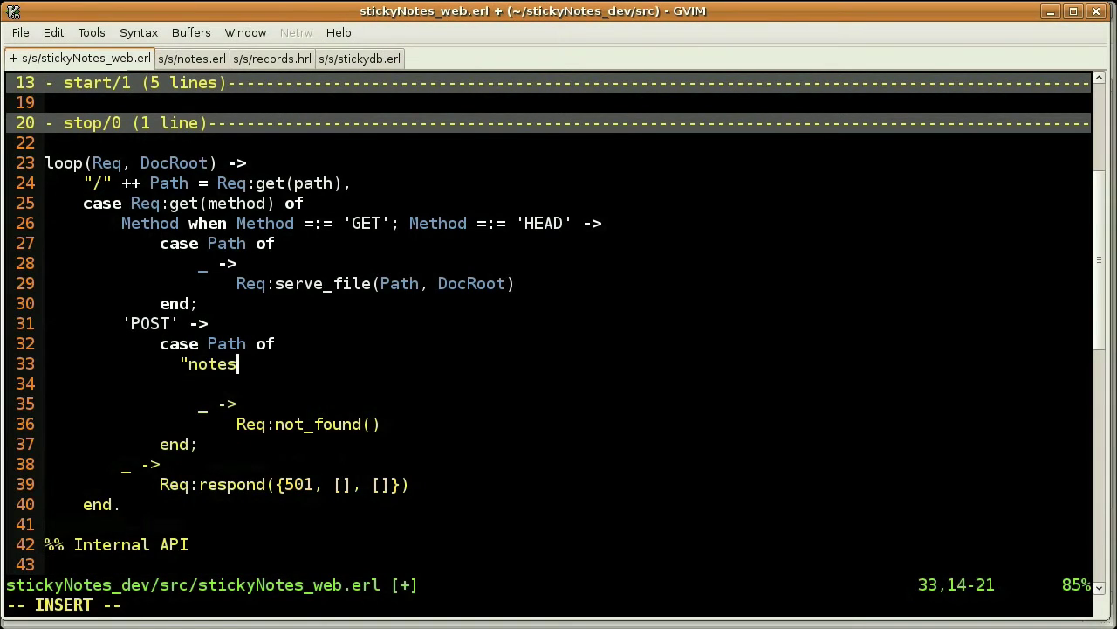
type("\" ")
type("->")
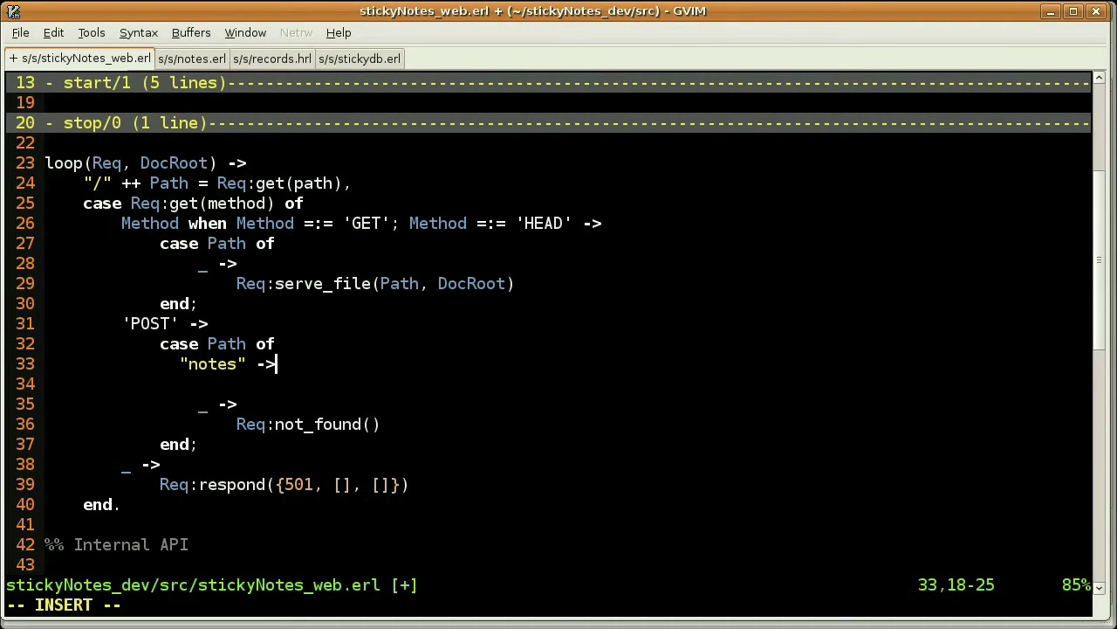
Add Data = Req:parse_post() and Json = proplists:get_value("json", Data) under the "notes" case.
key("Return")
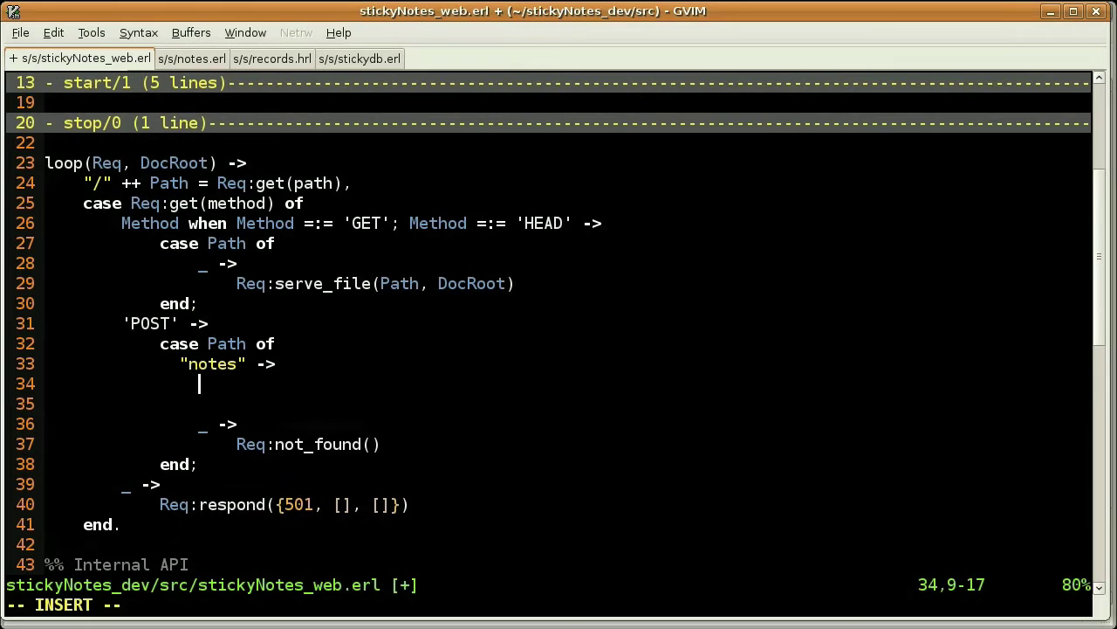
key("Return")
type("Da")
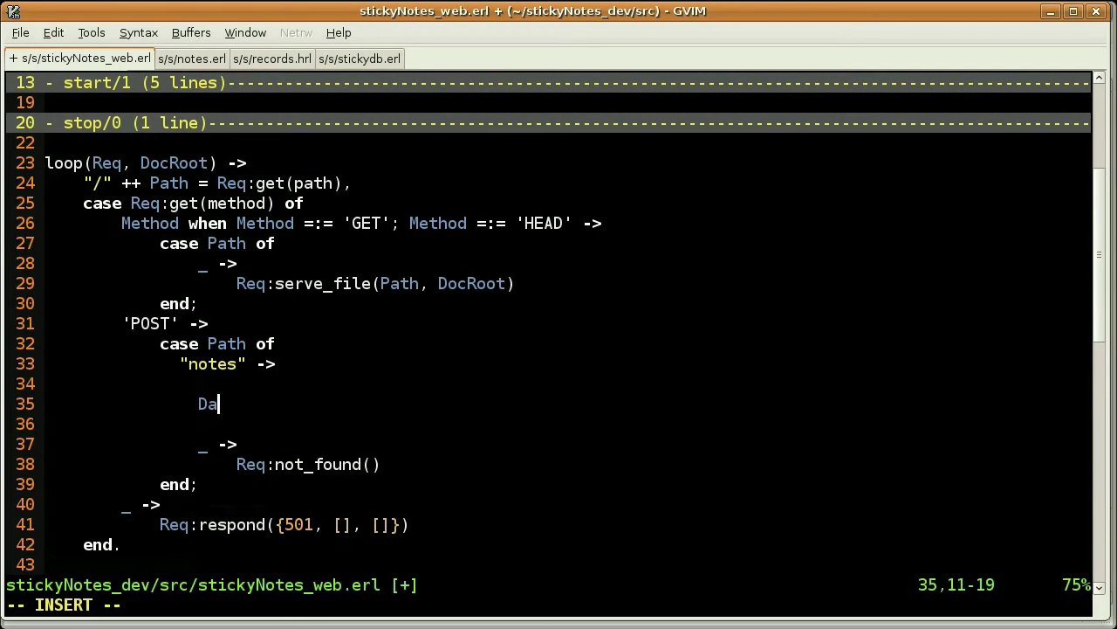
type("ta = ")
type("Req:")
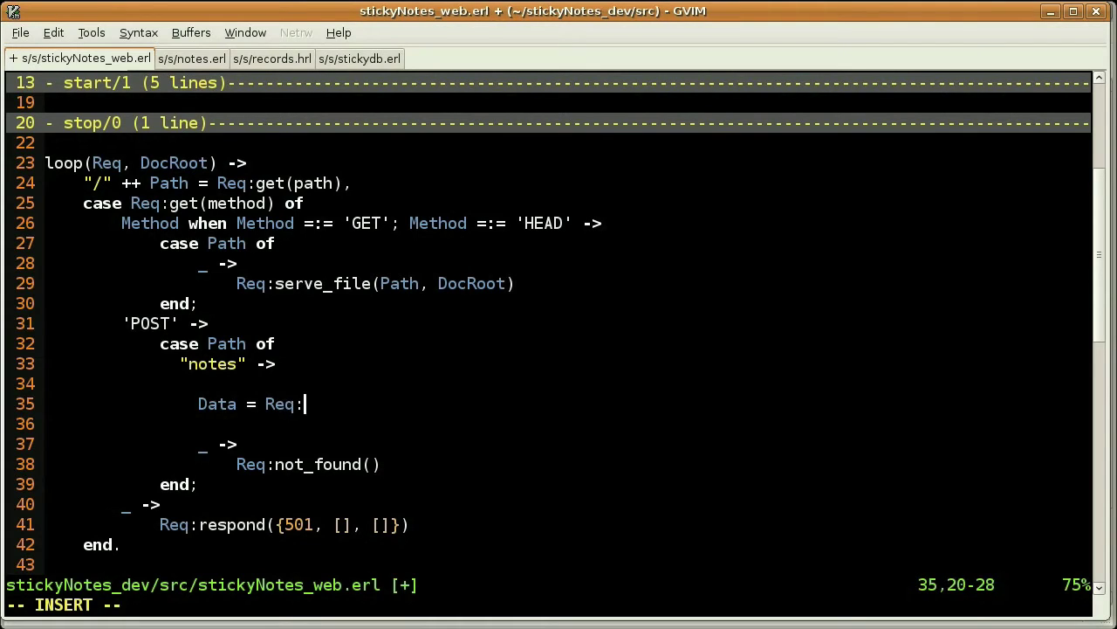
type("pr")
key("BackSpace")
type("arse_")
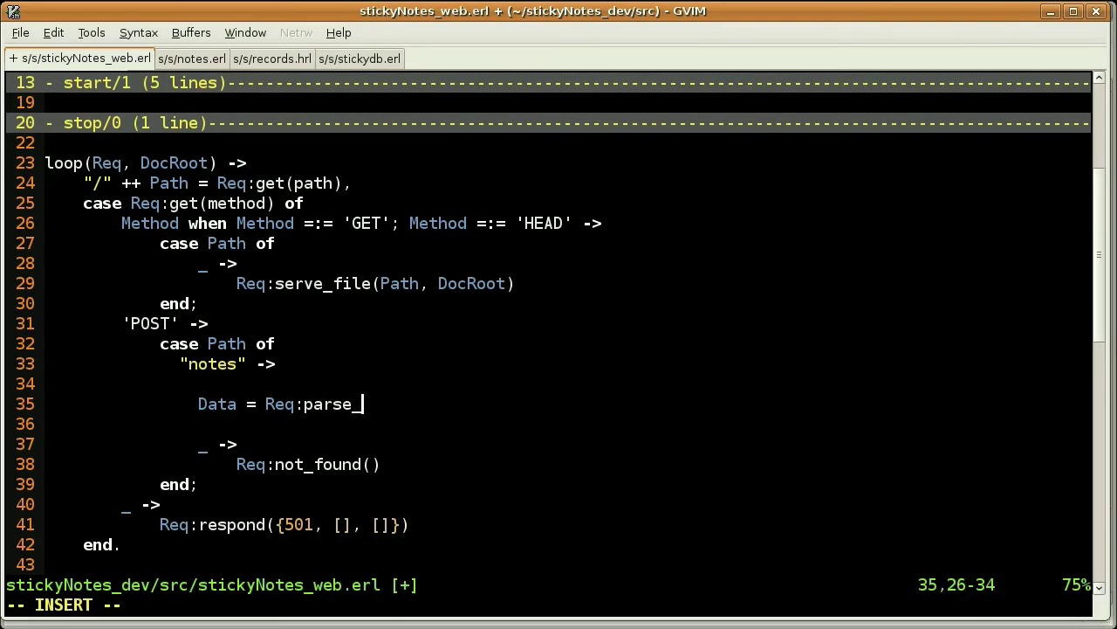
type("post(),")
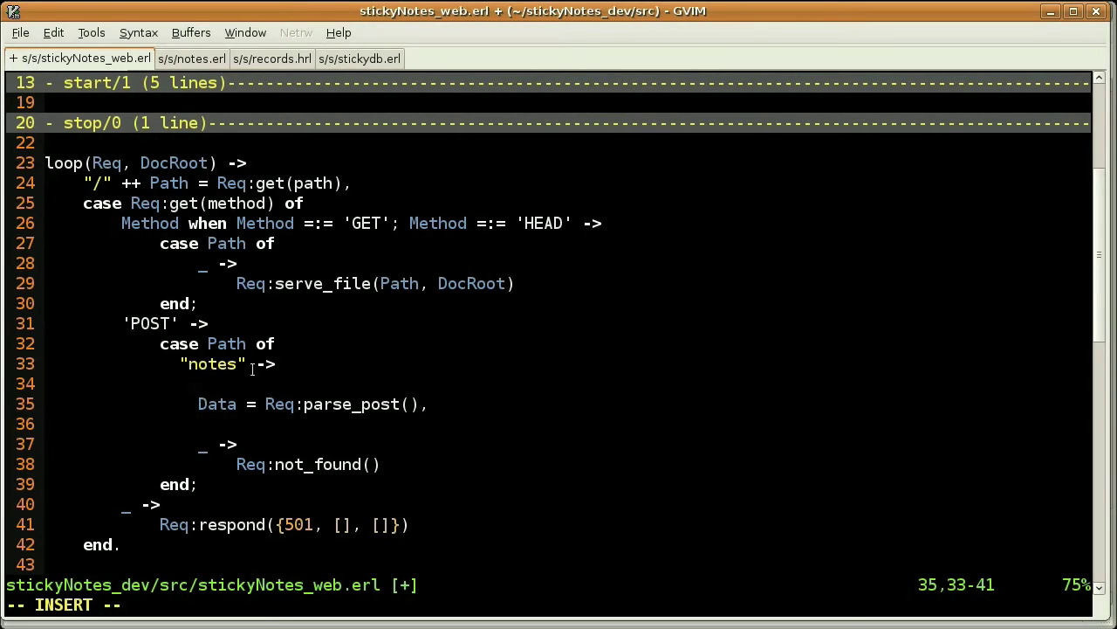
key("Return")
type("Json ")
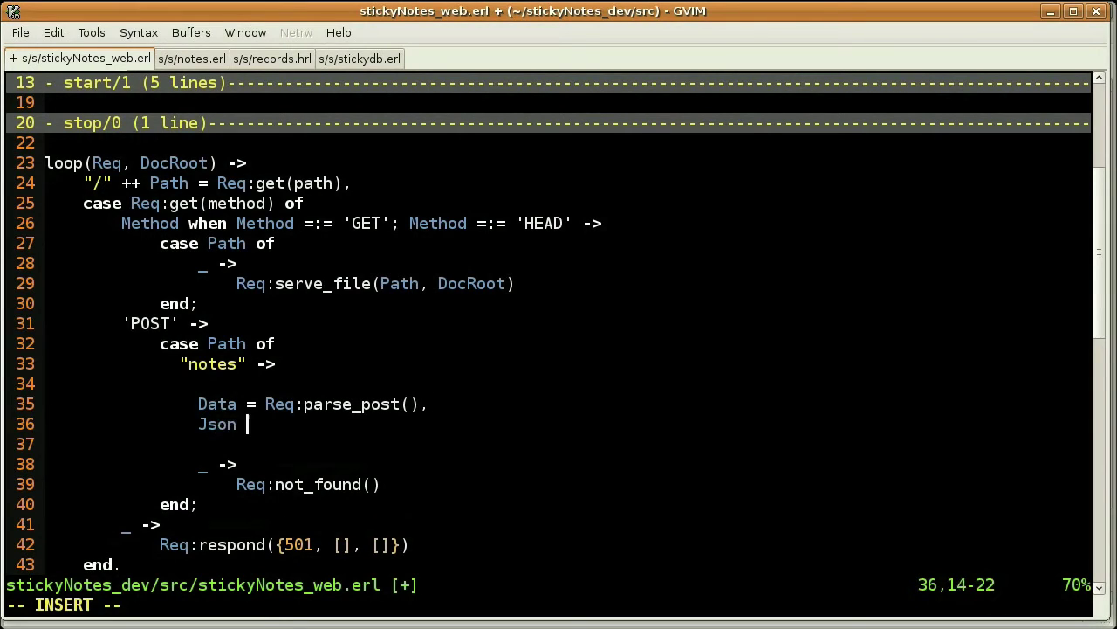
type("= ")
type("propl")
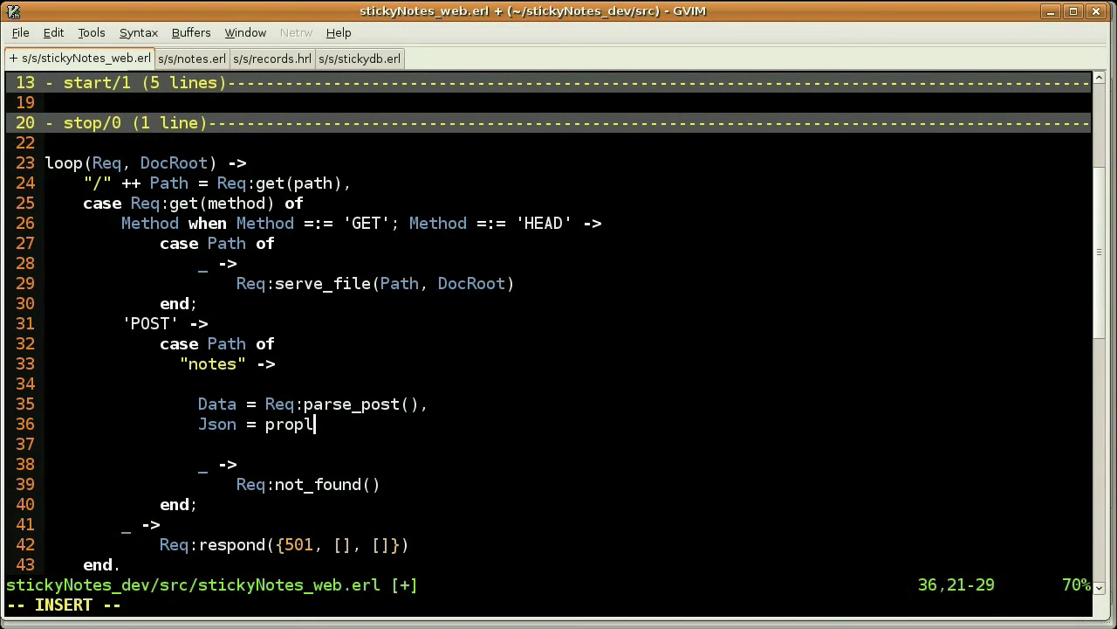
type("ists:get")
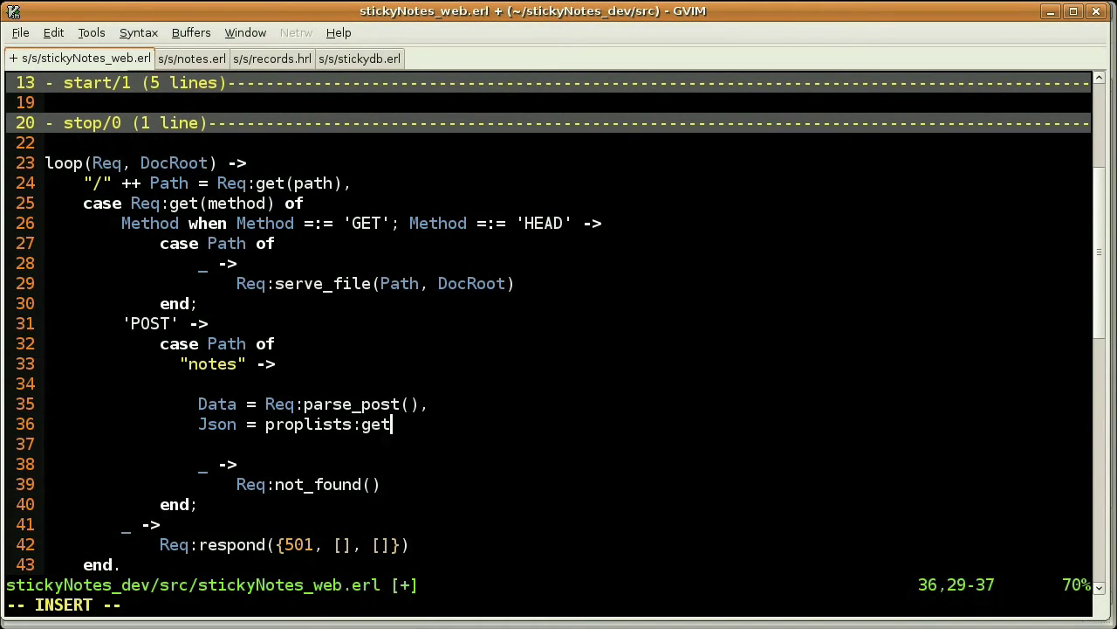
type("_value(")
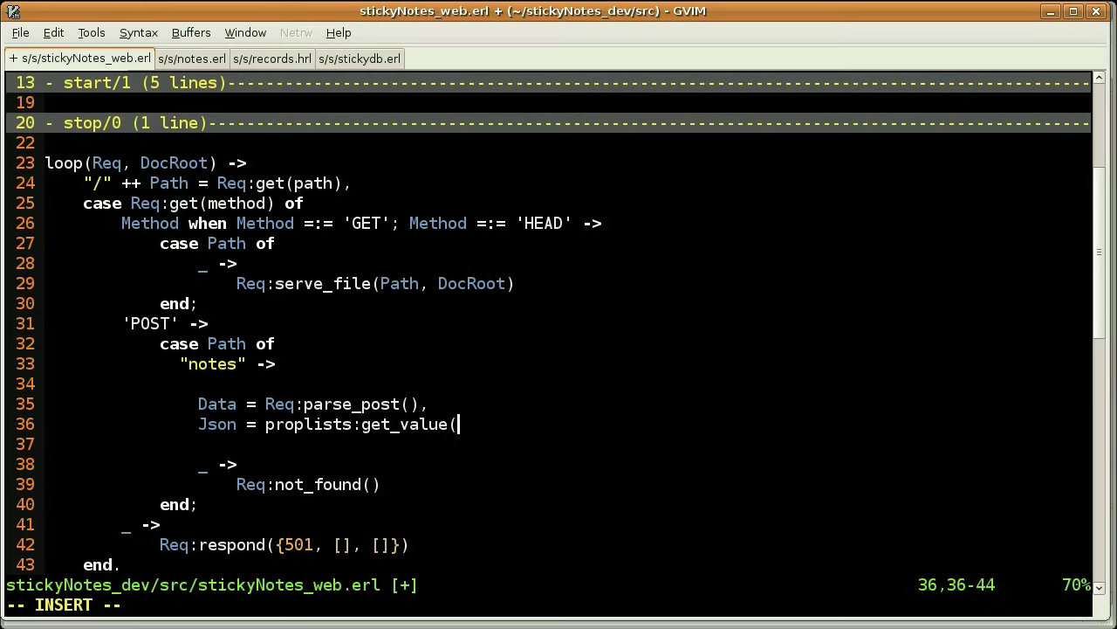
type("\"json")
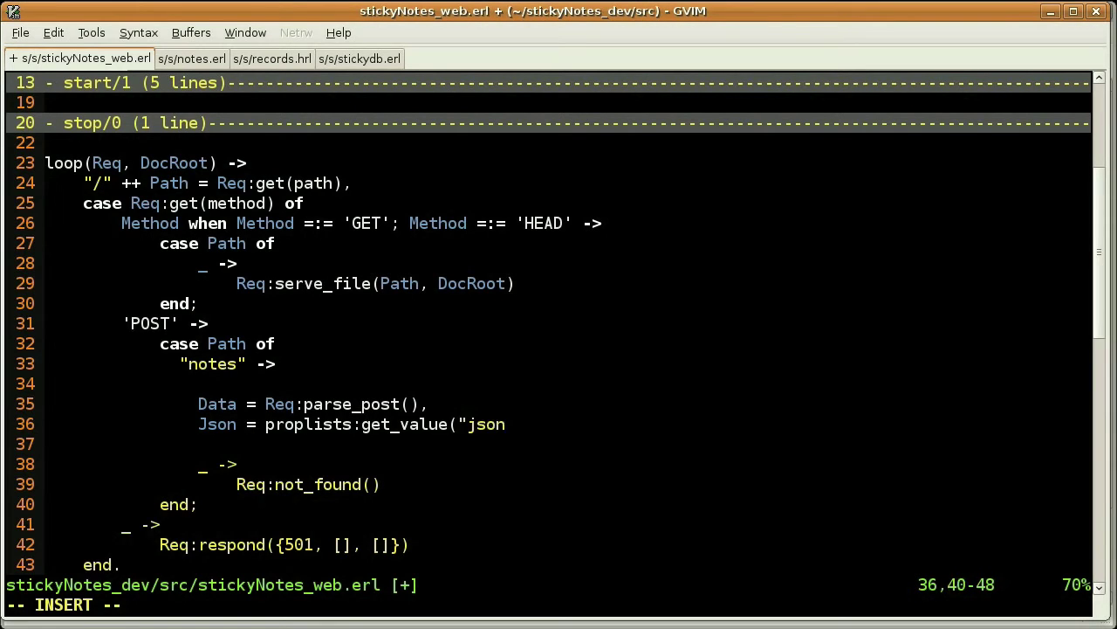
type("\", ")
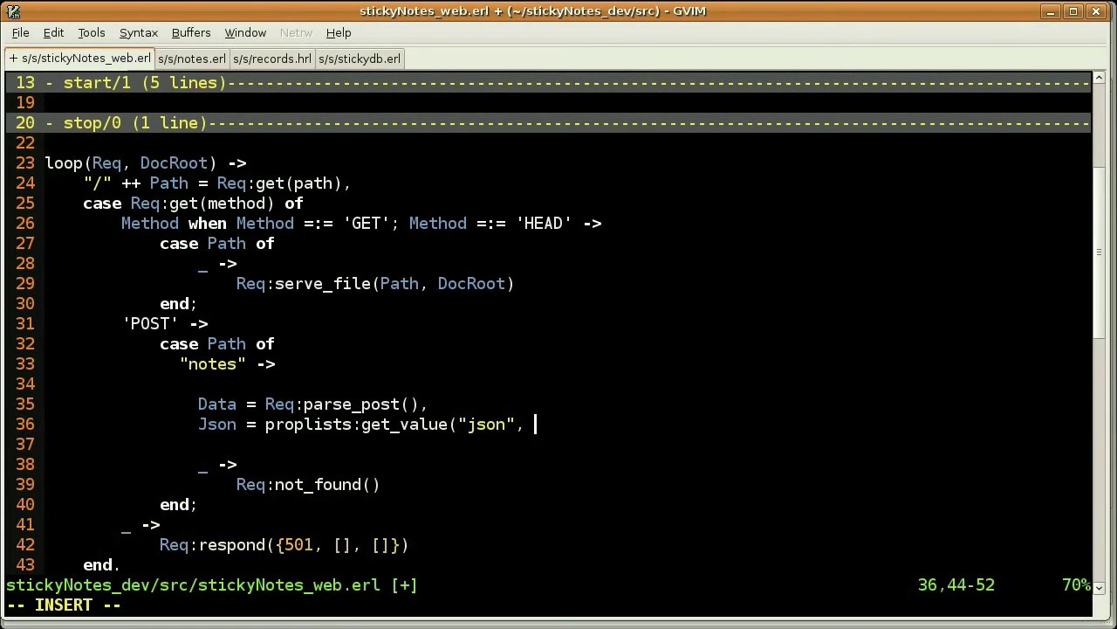
type("Data)")
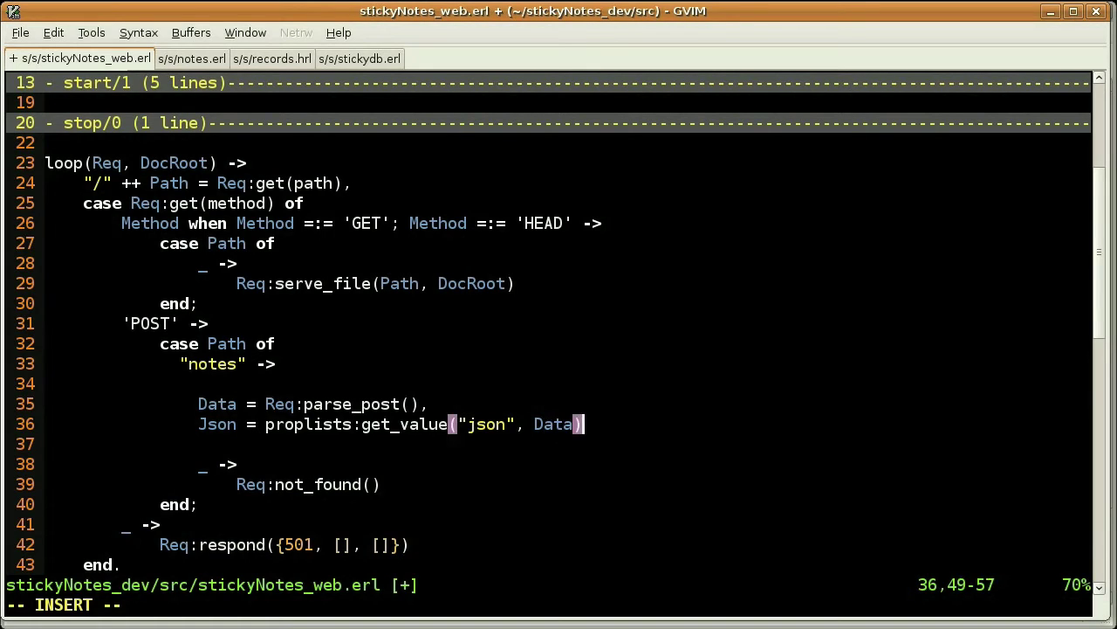
type(",")
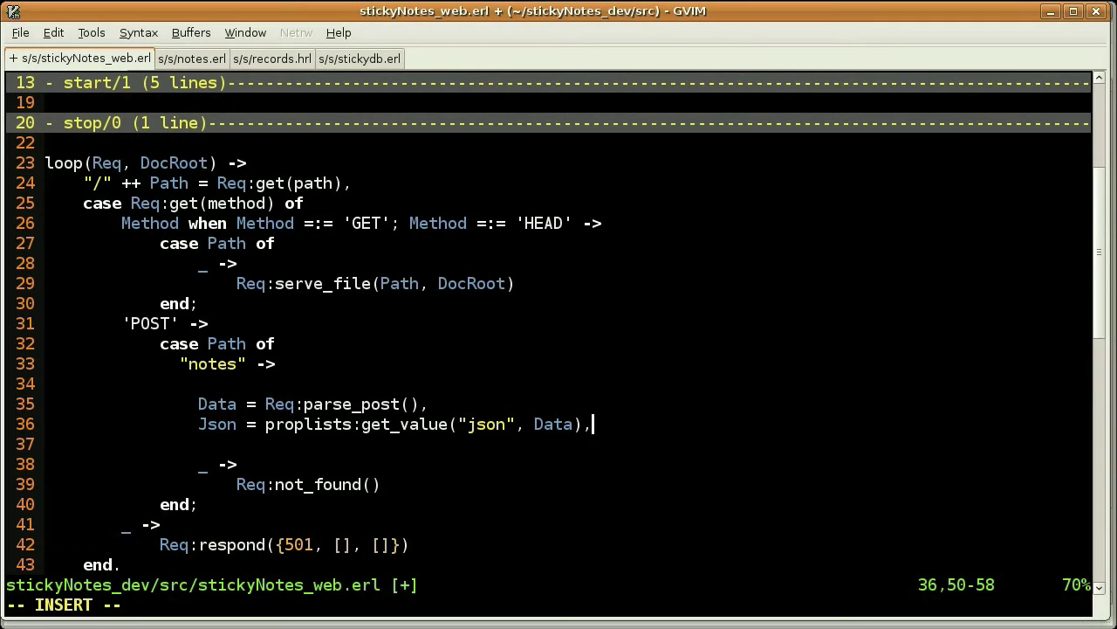
key("alt+Tab")
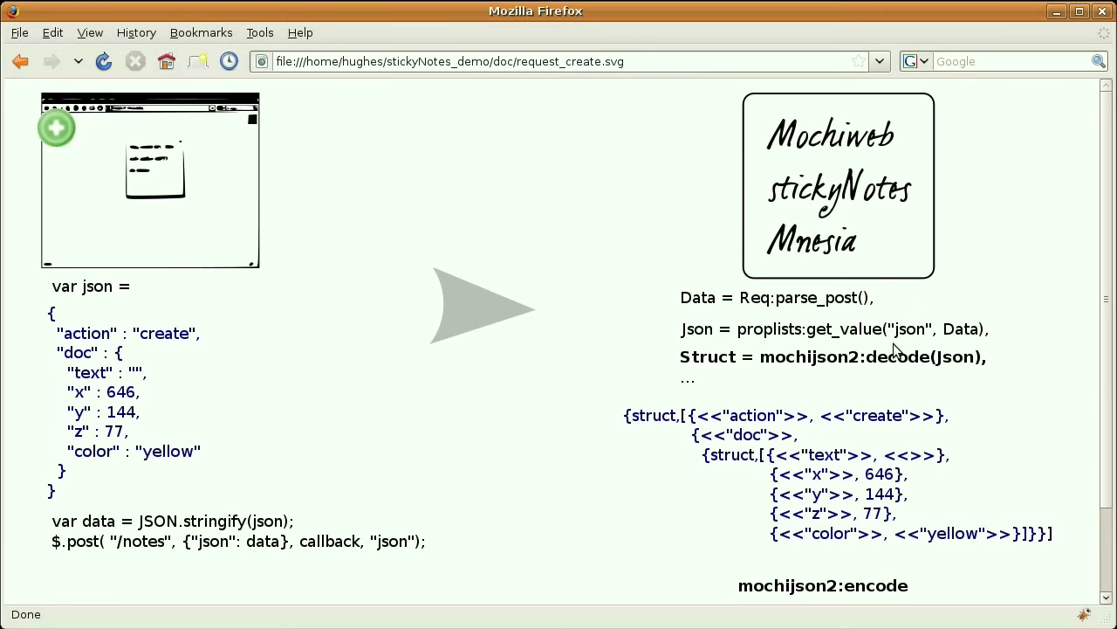
Start a Struct = mochijson2:decode(Json) line below the Json assignment.
key("alt+Tab")
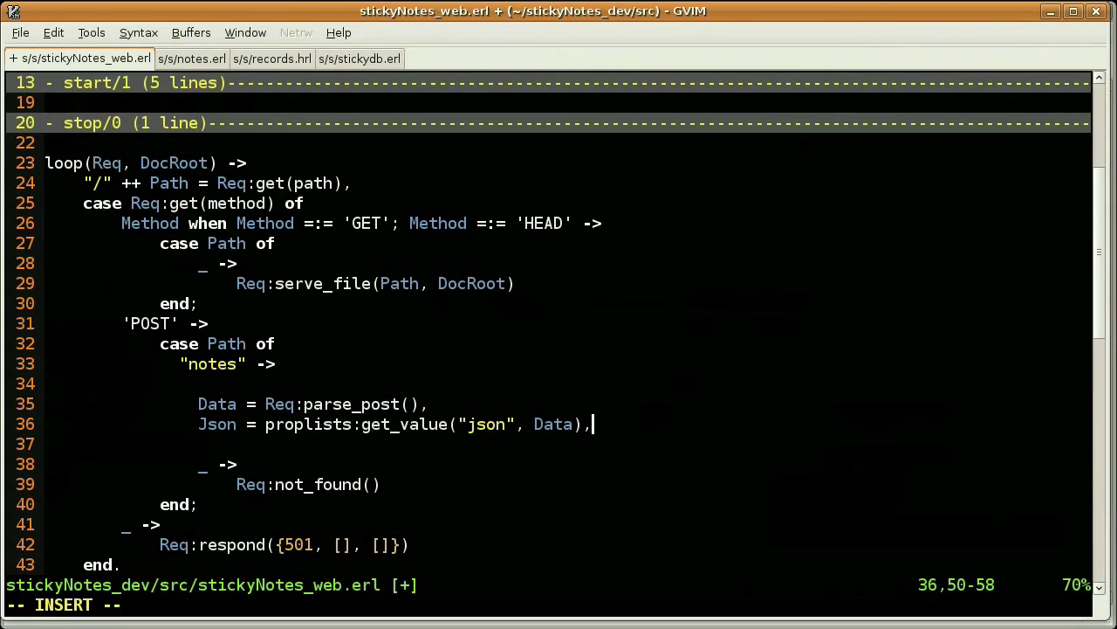
key("Return")
key("Return")
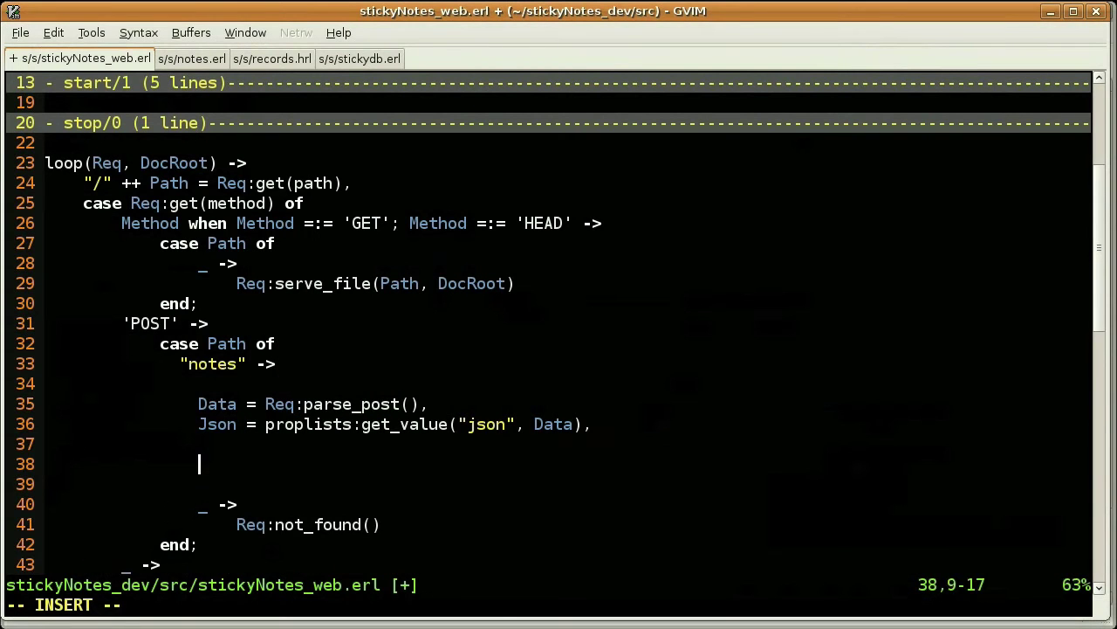
type("Strcu")
key("BackSpace")
key("BackSpace")
type("uct = ")
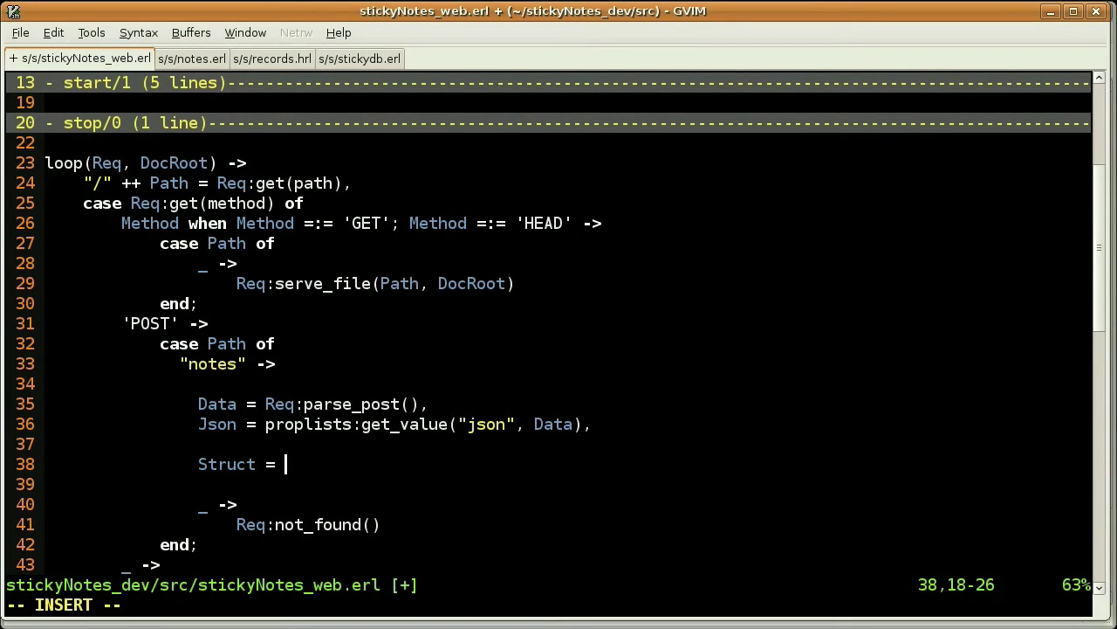
type("mochi")
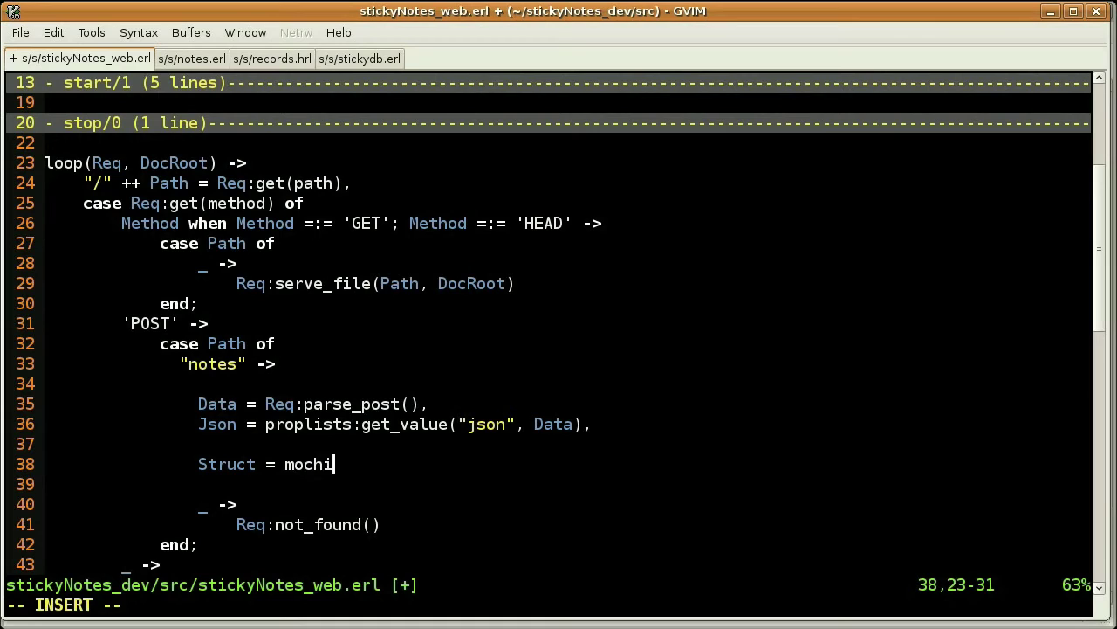
type("js")
type("on2")
type(":decode(")
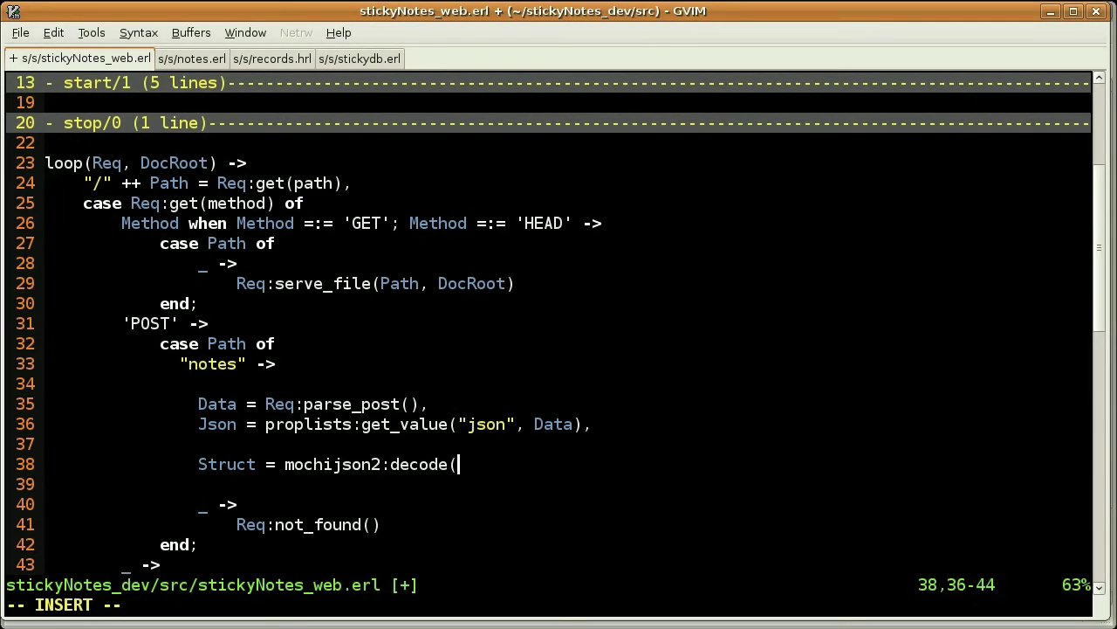
type("Json")
type("),")
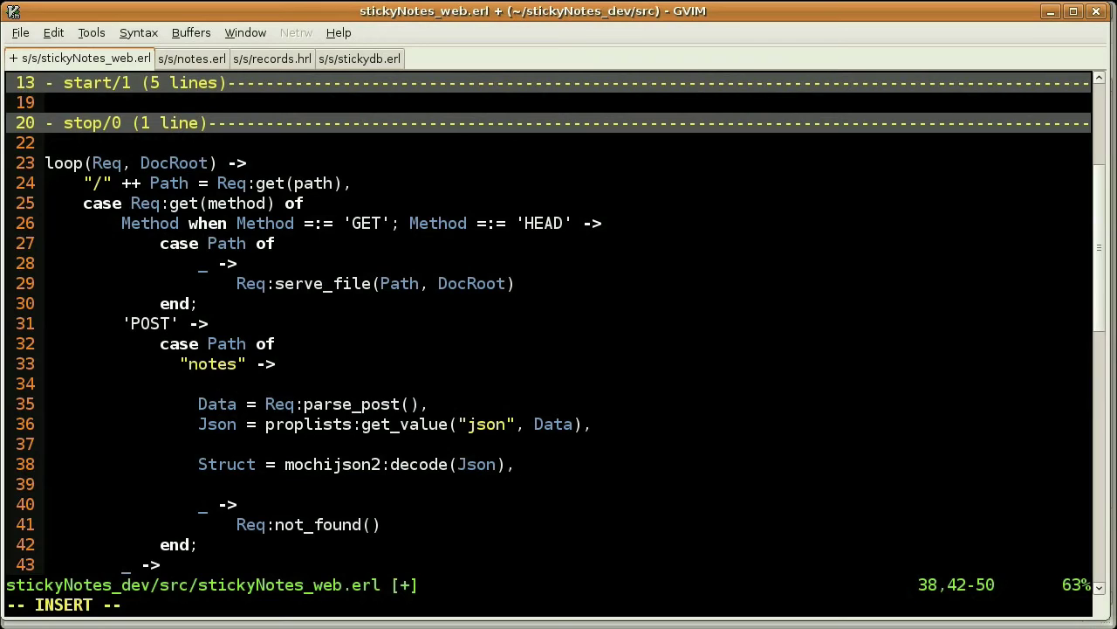
Add A = struct:get_value(<<"action">>, Struct) below the decode line.
key("Return")
key("Return")
type("A")
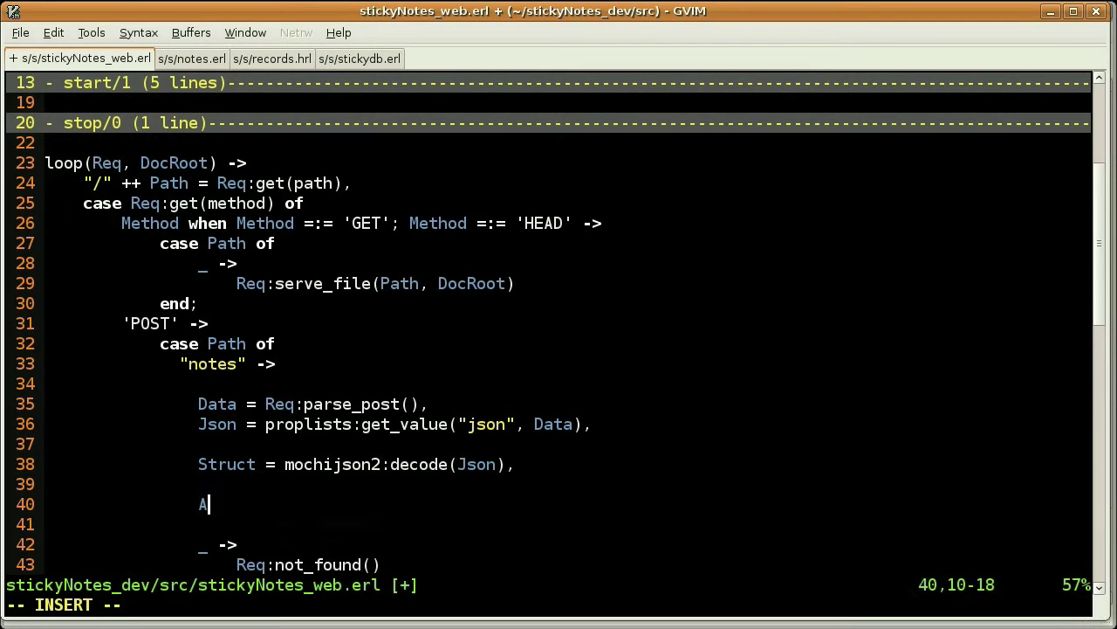
type(" = ")
type("struc")
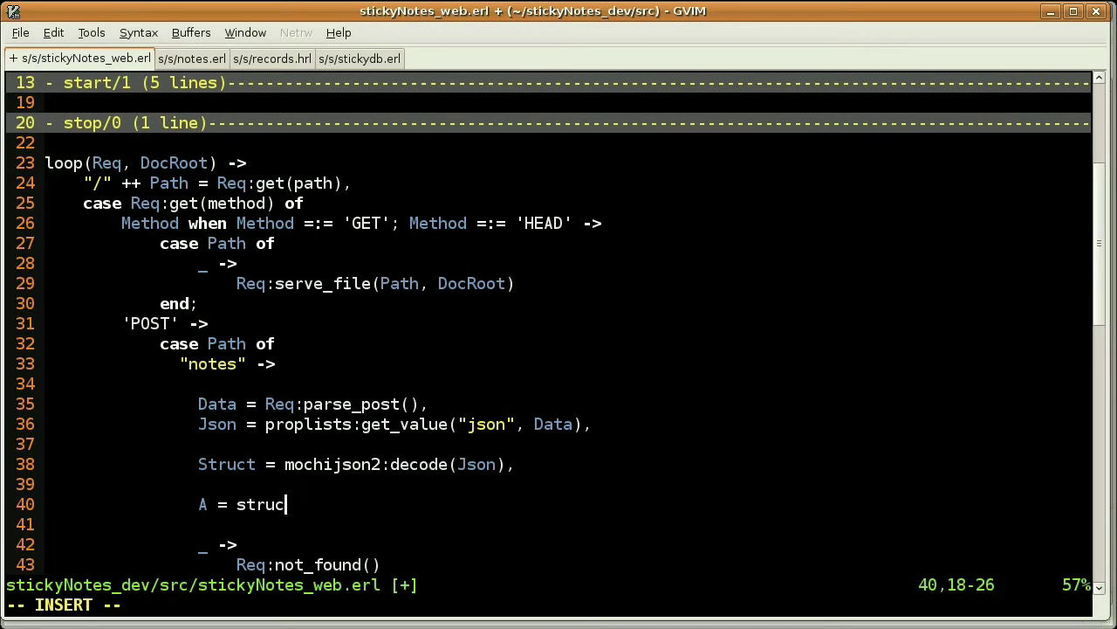
type("t:get")
type("_value")
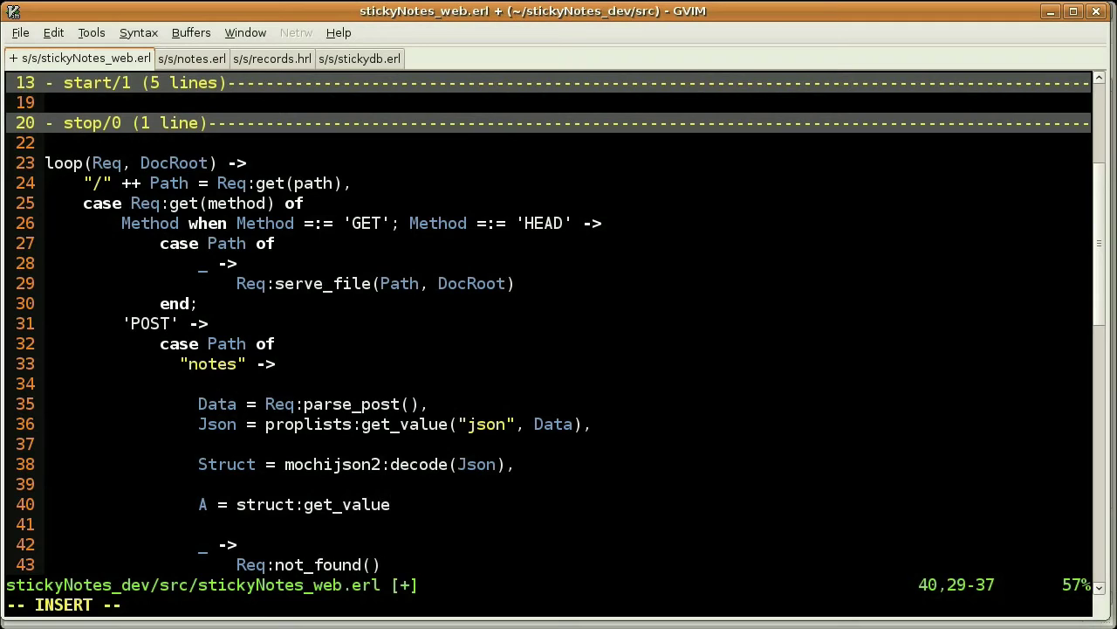
type("(<<\"a")
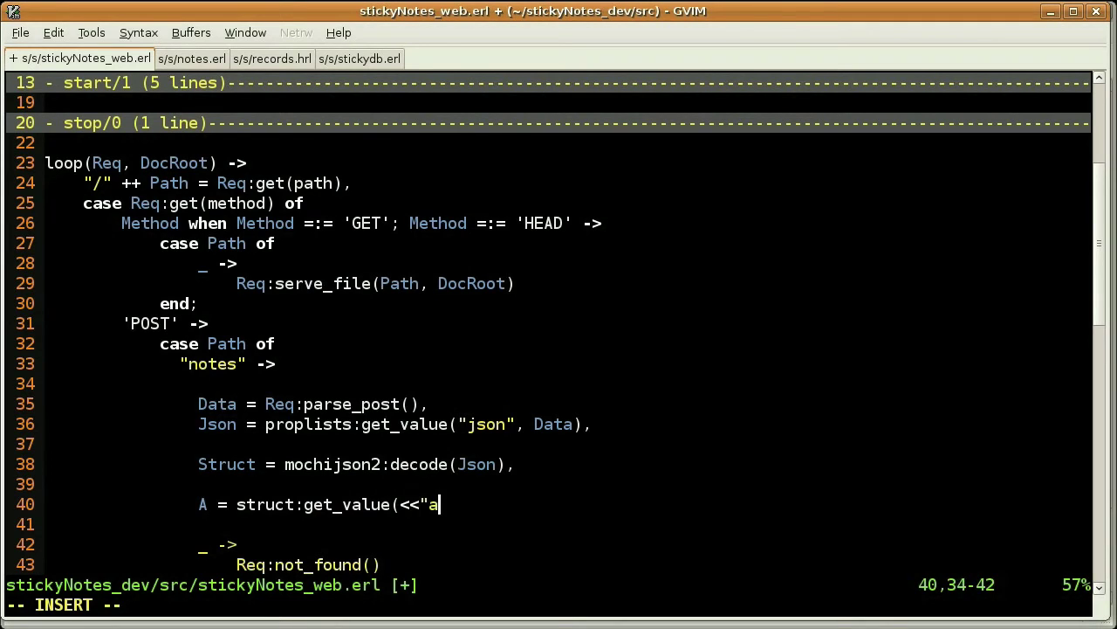
type("ction\">")
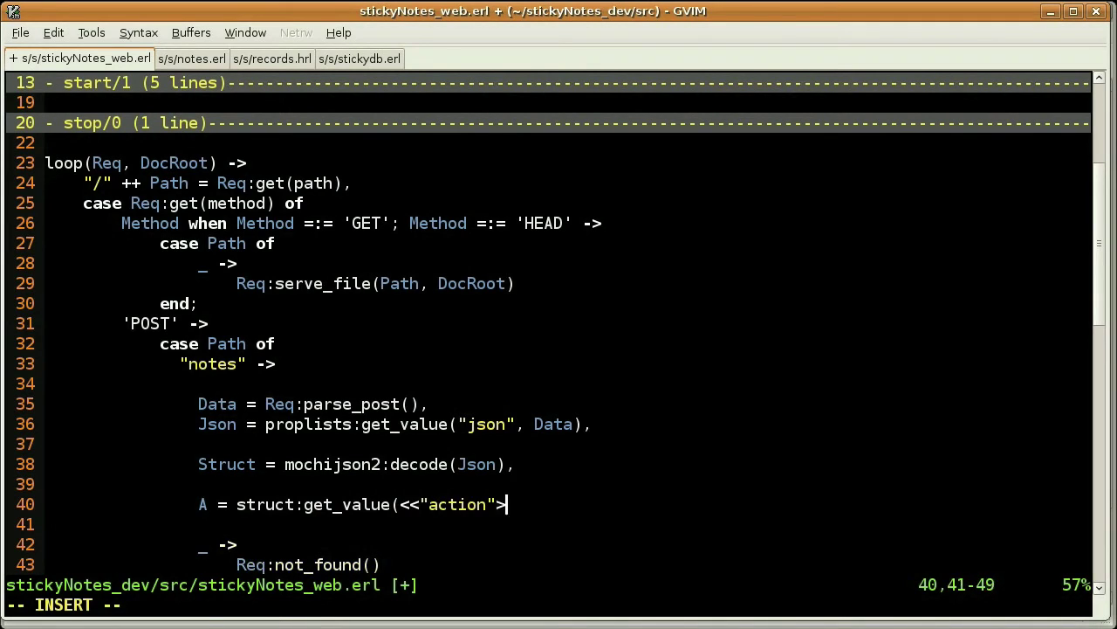
type(">, St")
type("ruct),")
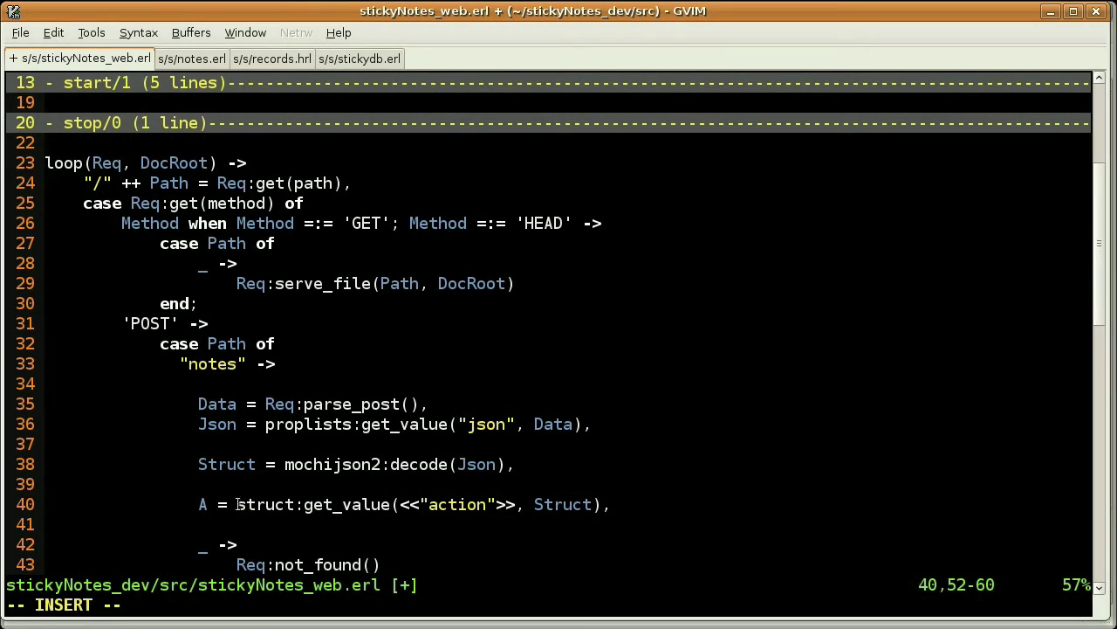
left_click_drag(238, 505, 303, 506)
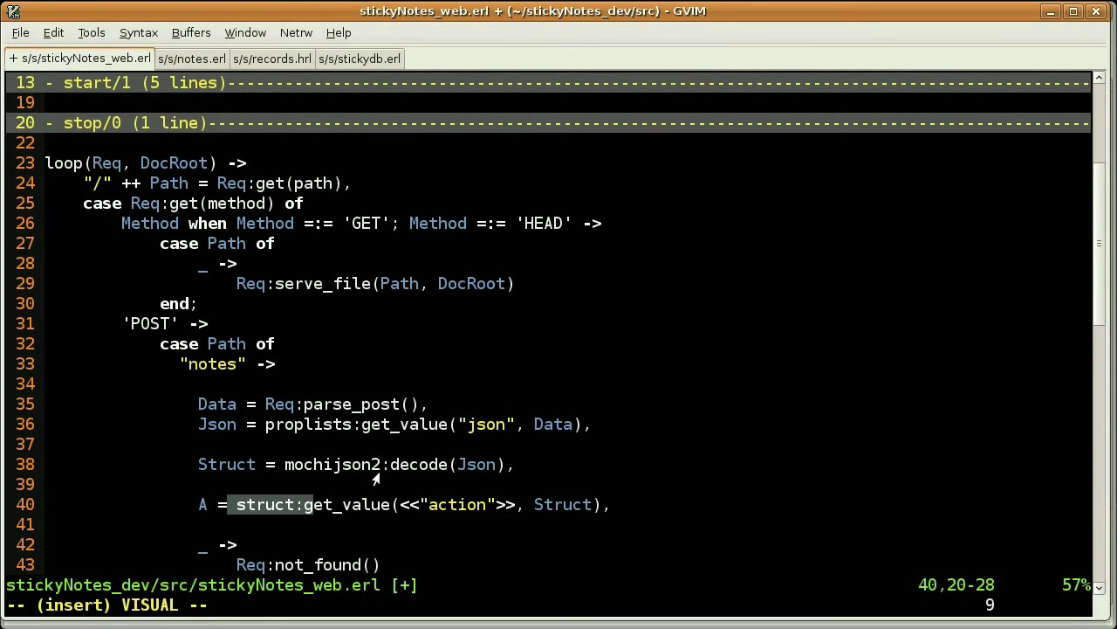
key("Escape")
key("End")
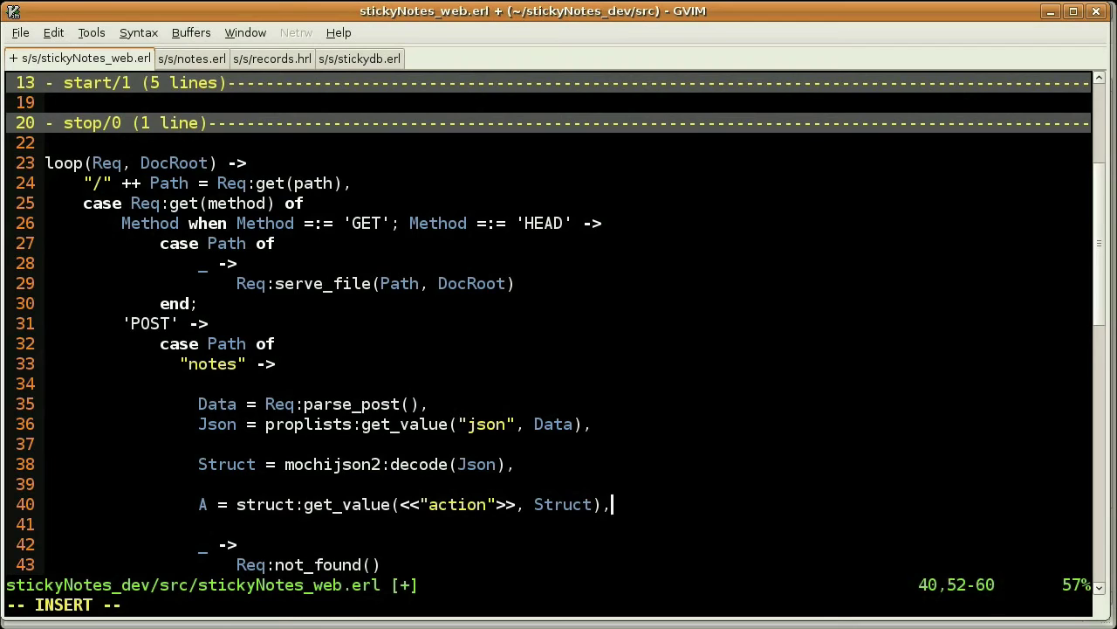
Start the Action assignment line after checking the request-create diagram in Firefox.
key("Return")
type("A")
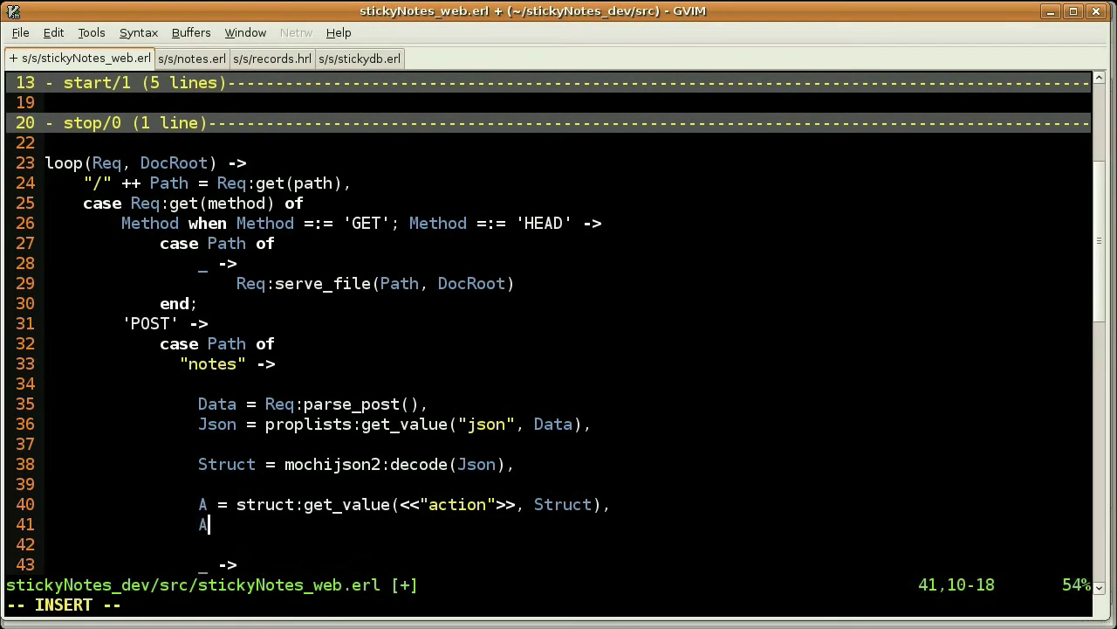
type("ction")
type(" =")
key("alt+Tab")
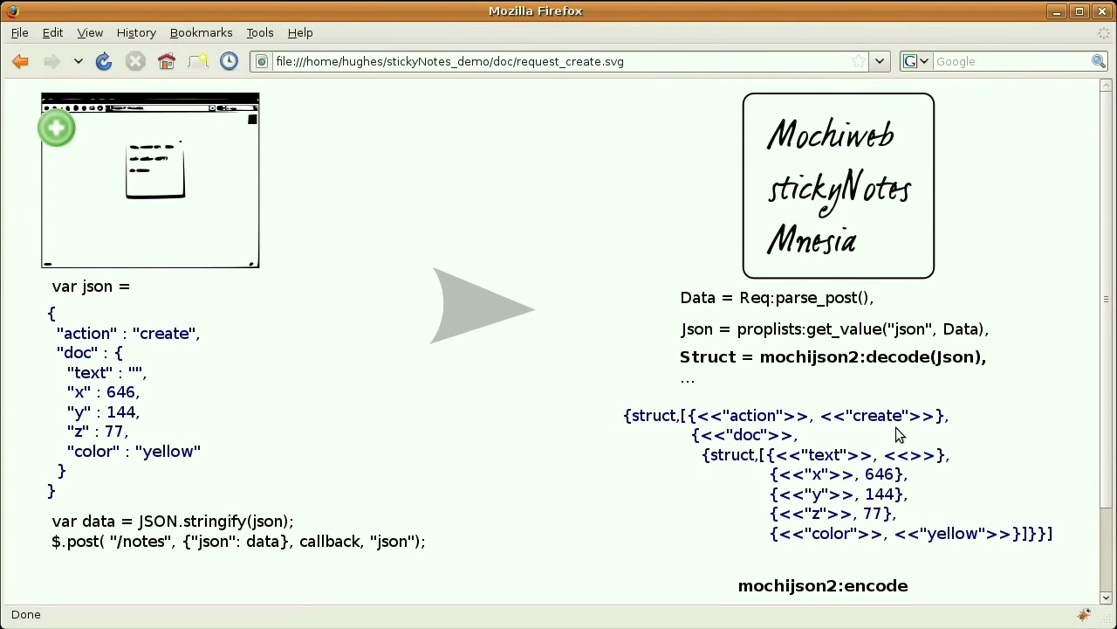
key("alt+Tab")
type("b")
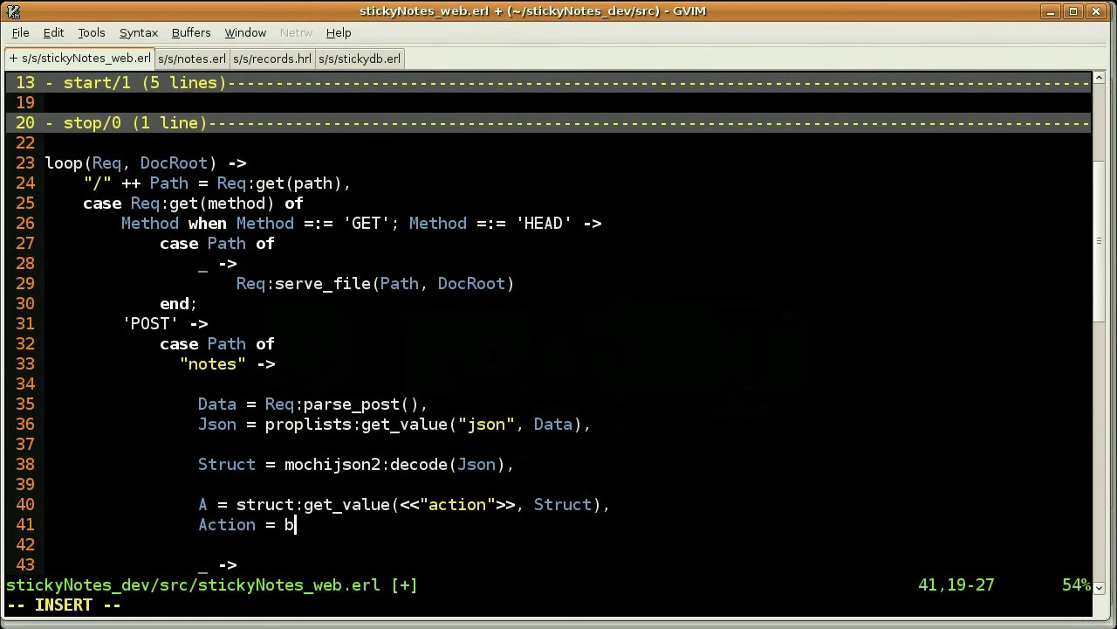
type("inary")
type("_to_lis")
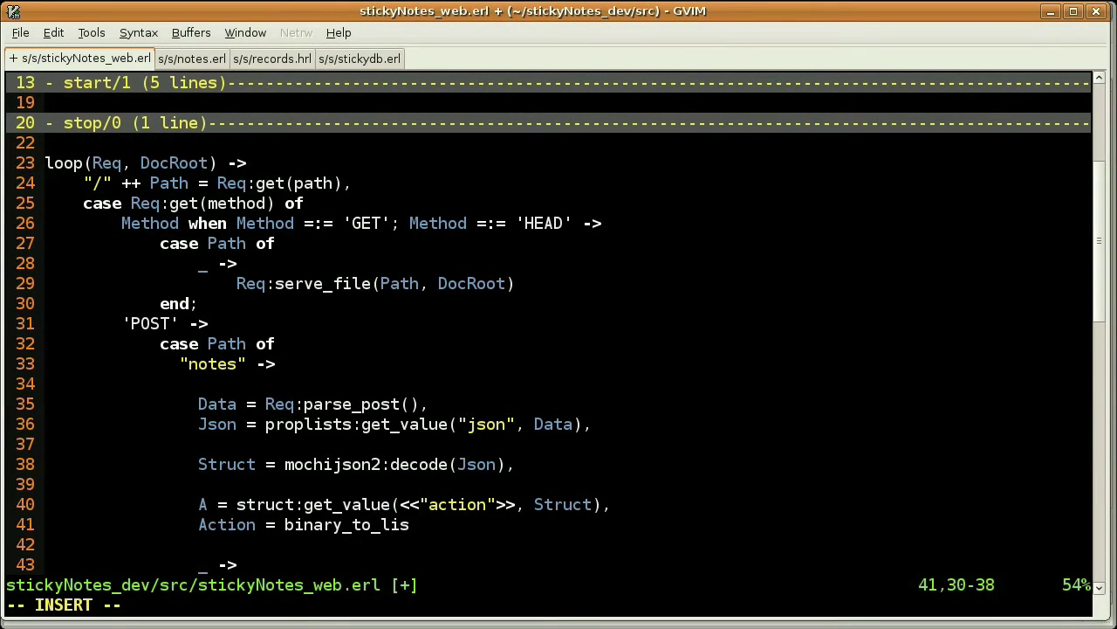
type("t(A")
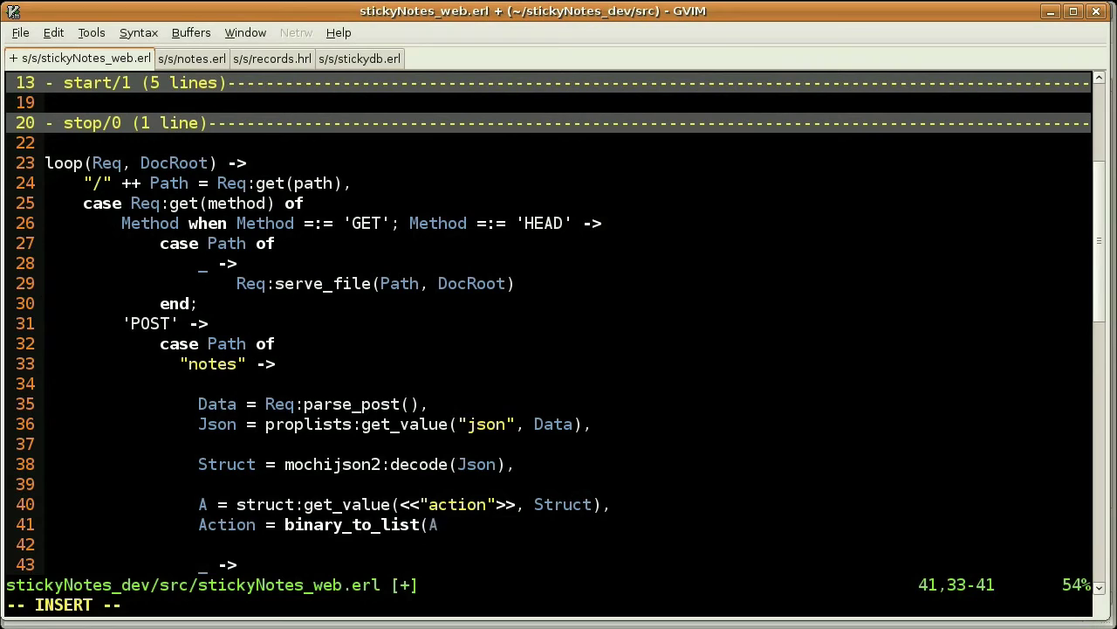
type("),")
Complete line 41 as Action = list_to_atom(binary_to_list(A)), with a new indented line below.
key("Left")
type(")")
key("Left")
key("ctrl+Left")
key("ctrl+Left")
key("ctrl+Left")
type("(")
key("Left")
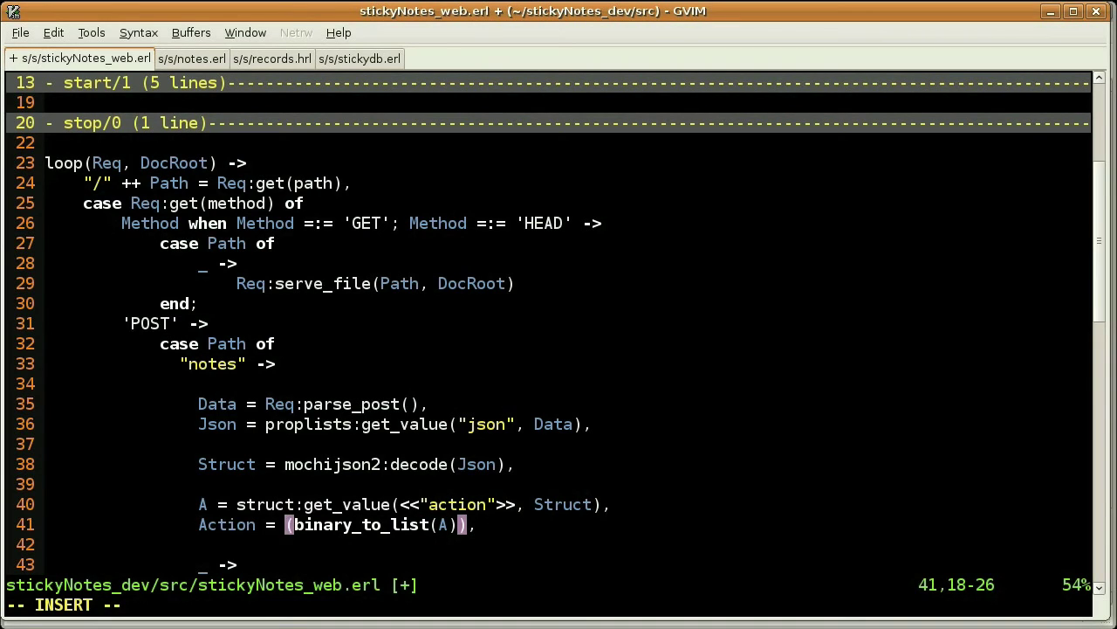
type("list_to")
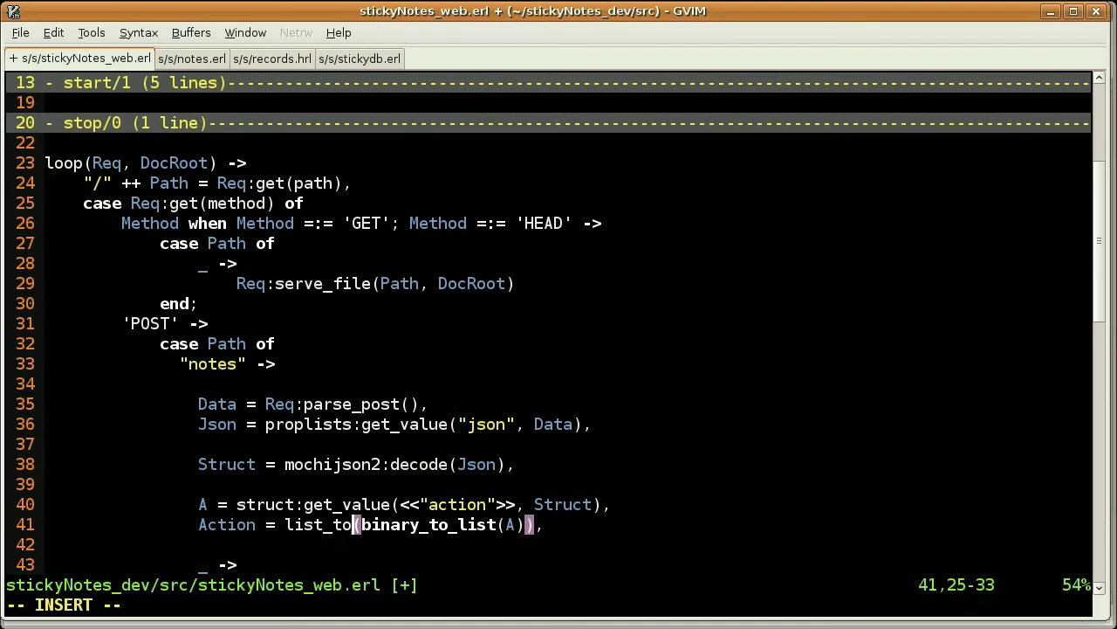
type("_ato")
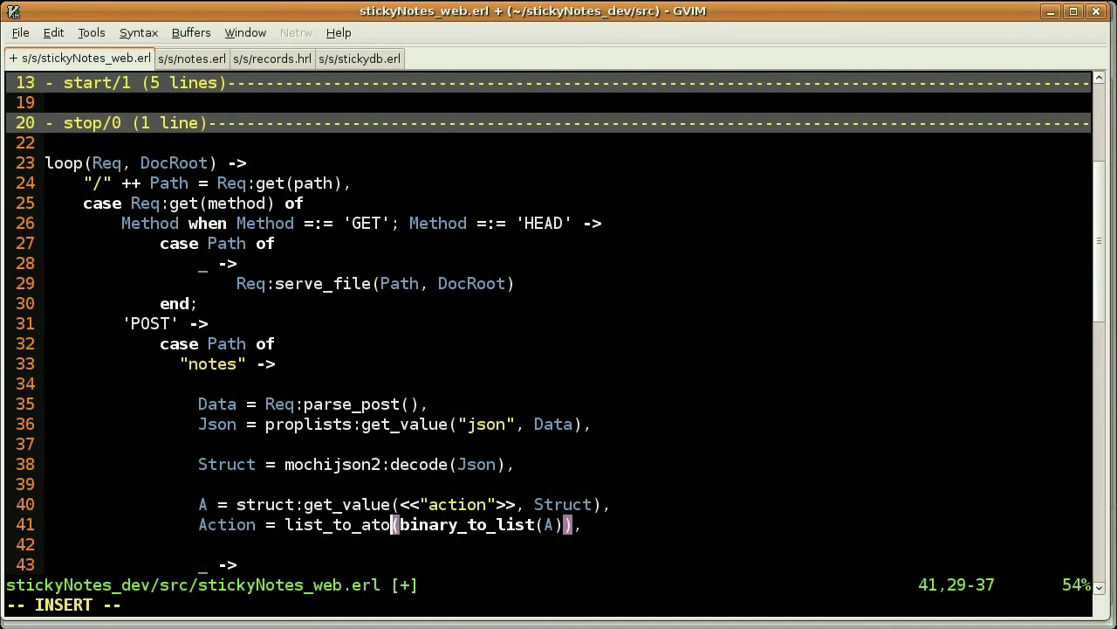
type("m")
key("End")
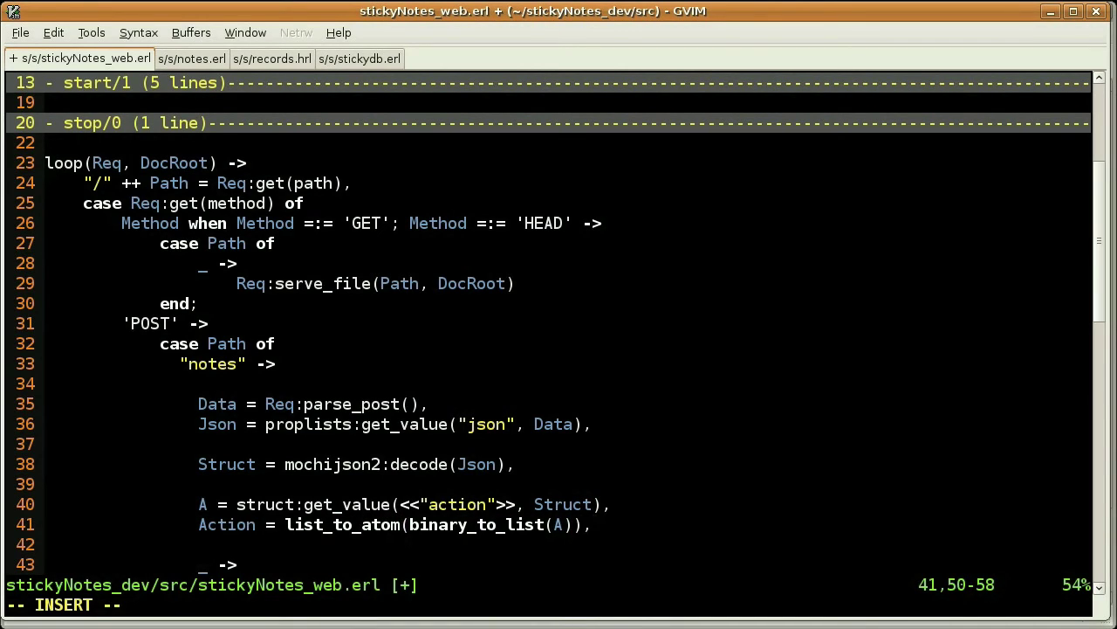
key("Return")
key("Return")
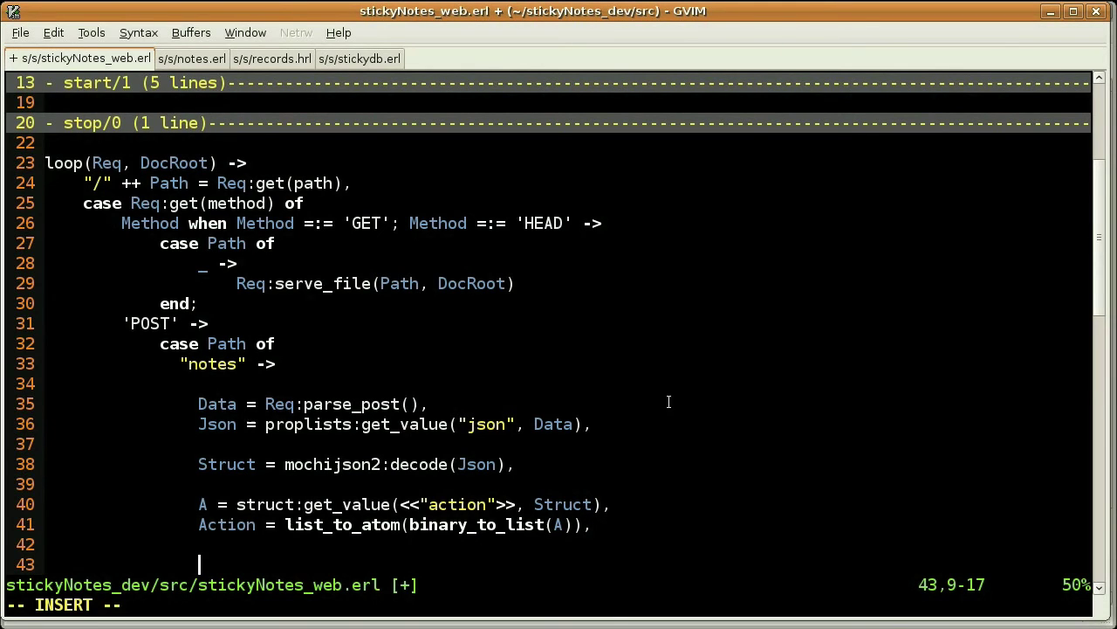
scroll(669, 402, "down", 1)
scroll(669, 402, "down", 1)
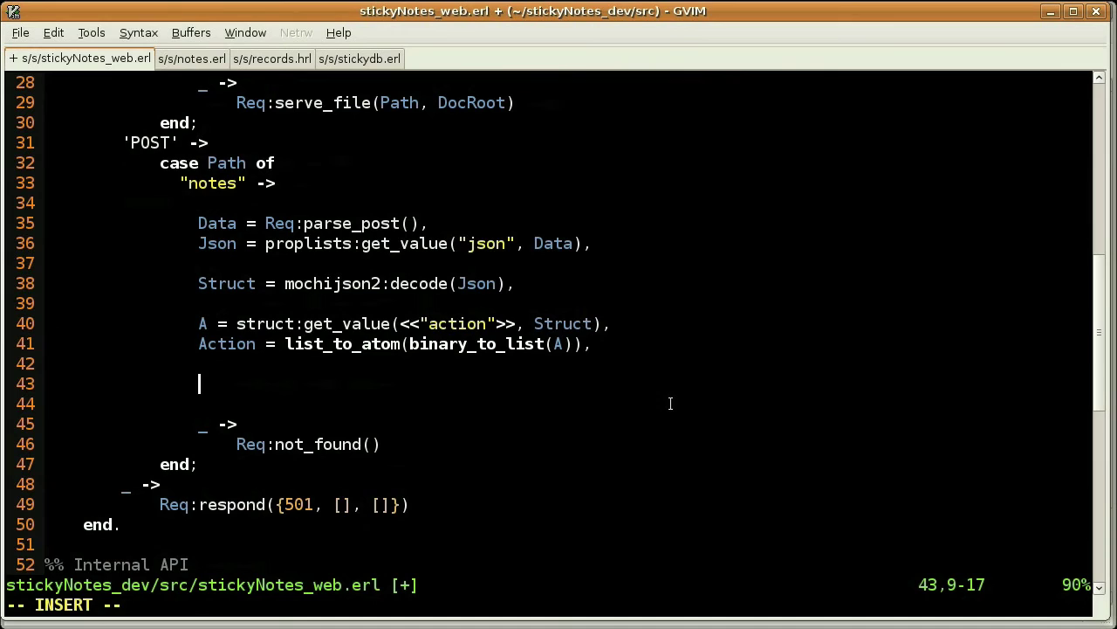
type("Result")
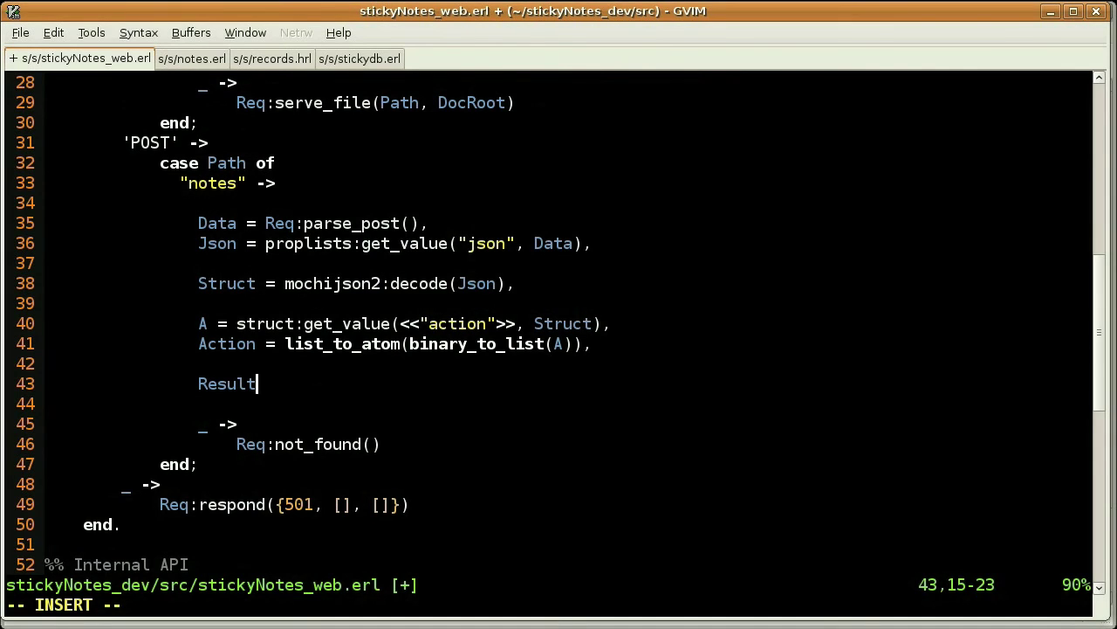
type(" = ")
type("notes:")
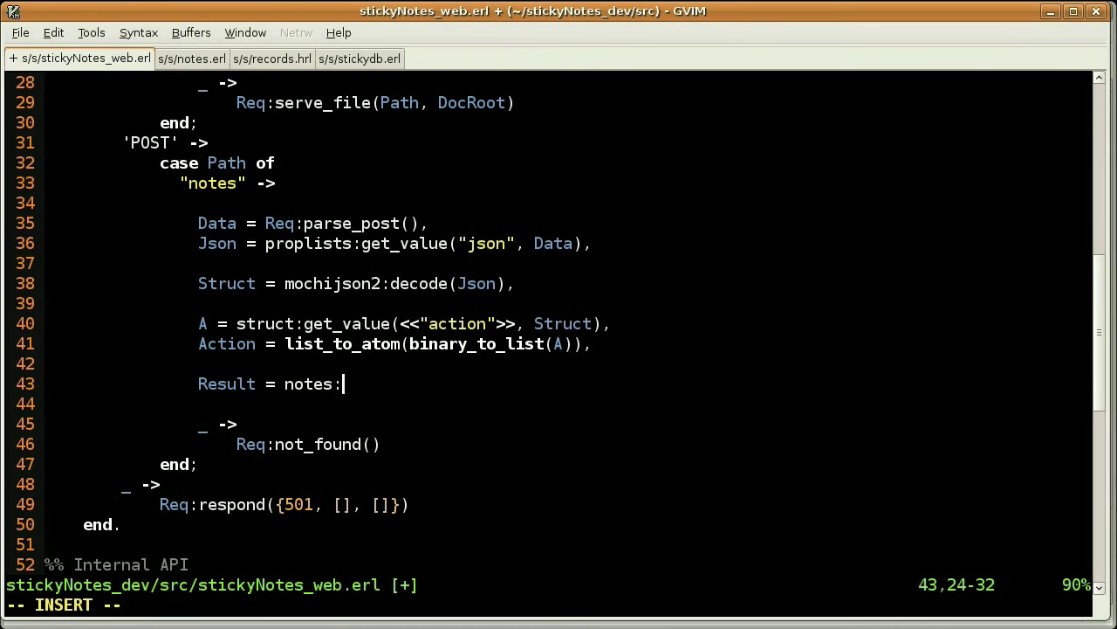
type("Action")
type("(Stru")
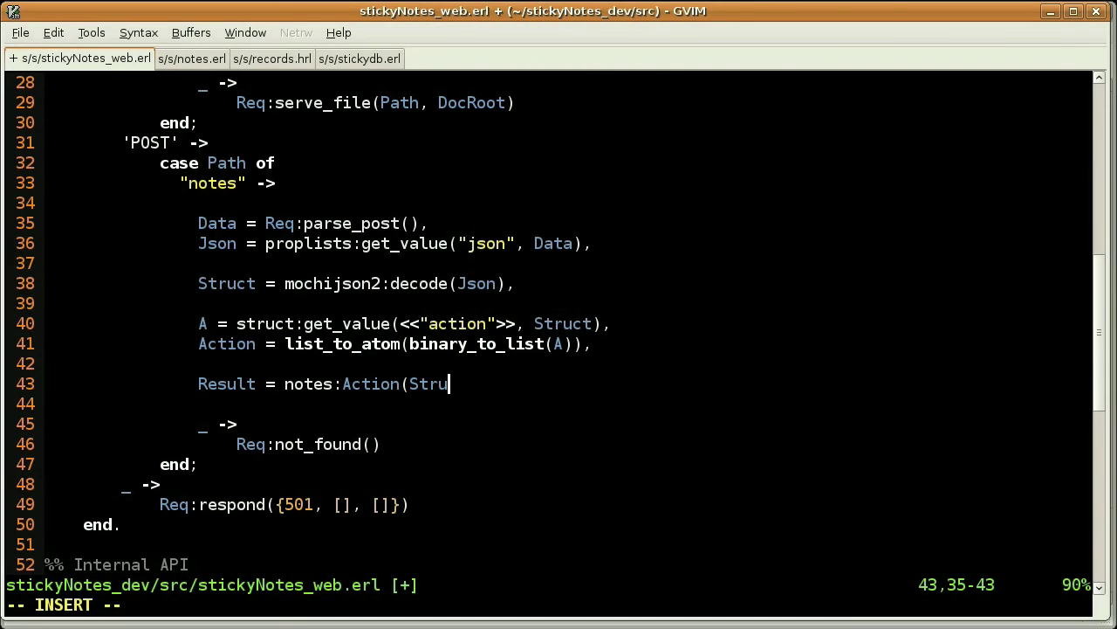
type("ct)")
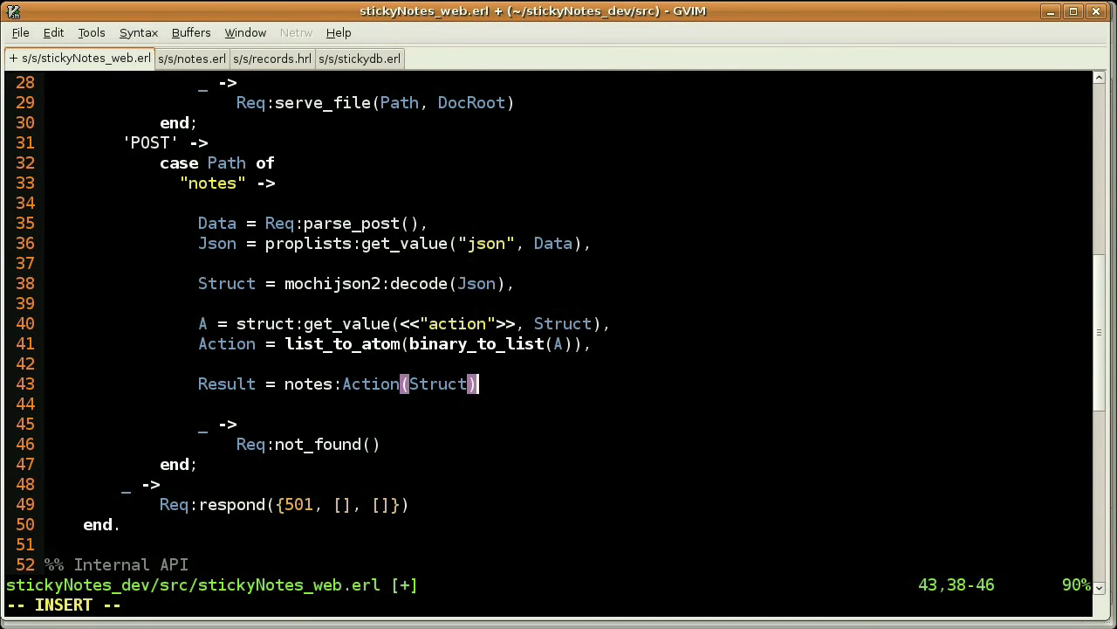
type(",")
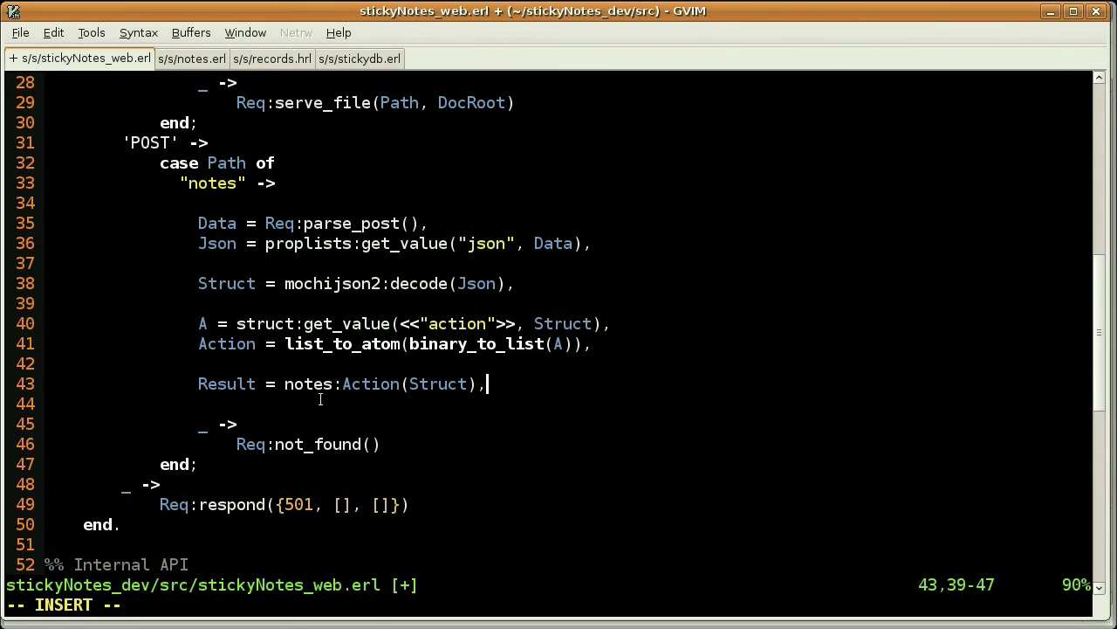
Add Result = notes:Action(Struct), on line 43, followed by a blank line.
key("Return")
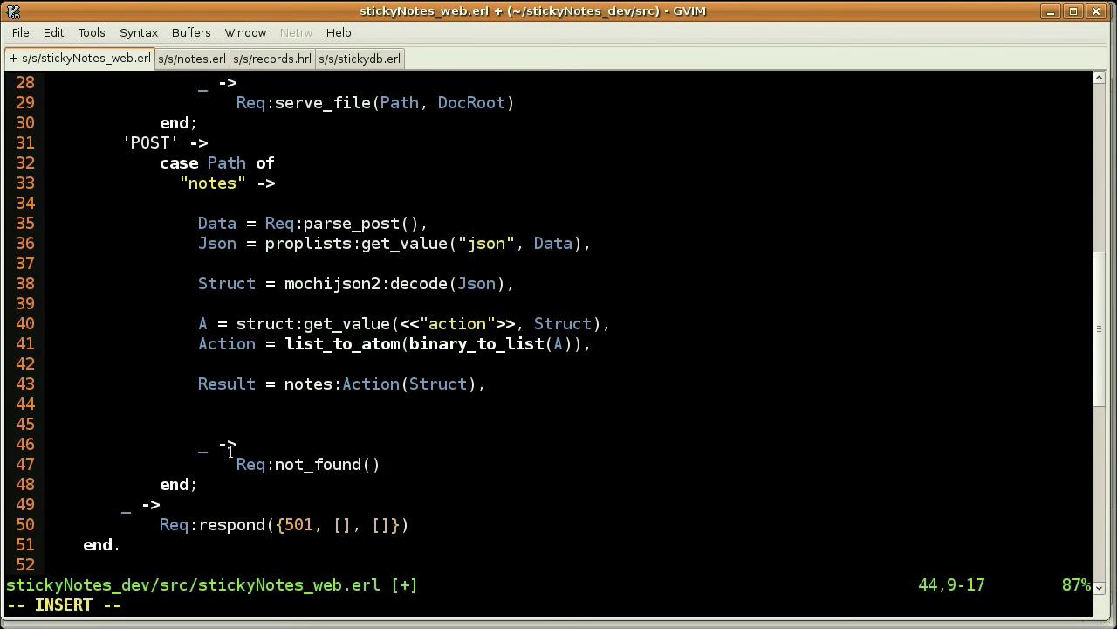
Add DataOut = mochijson2:encode(Result), on line 45.
key("Return")
type("D")
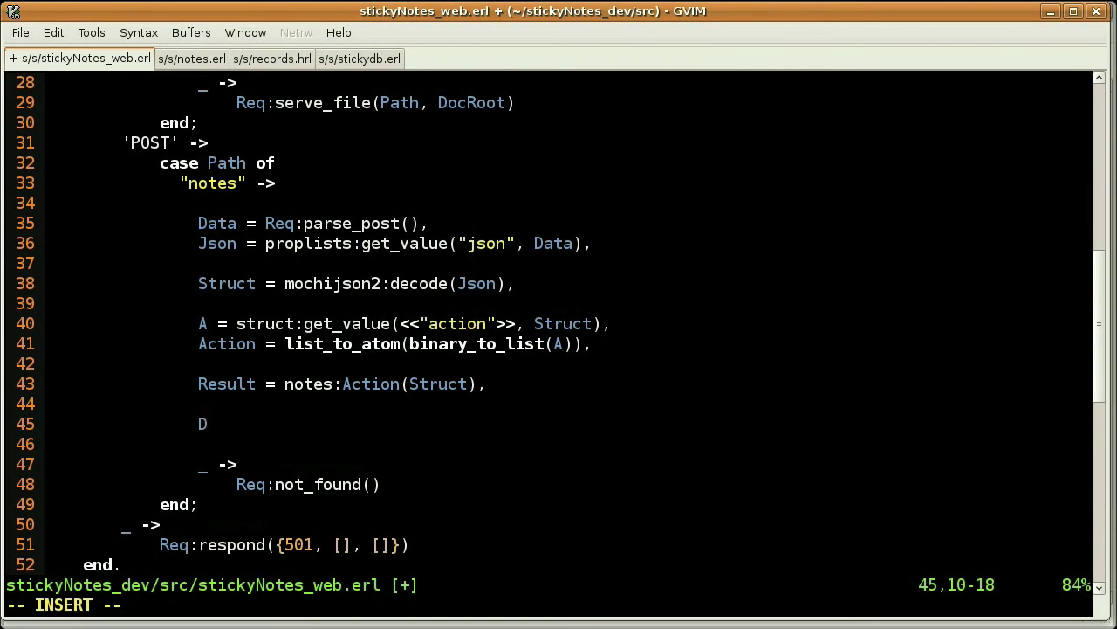
type("ataOu")
type("t = ")
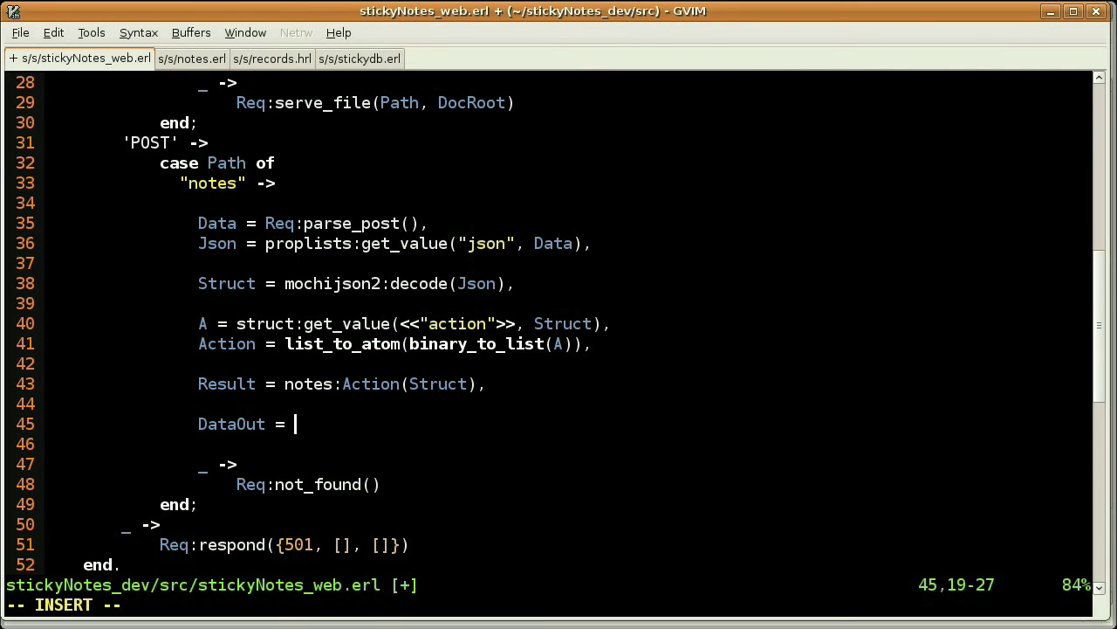
type("mochi")
type("json")
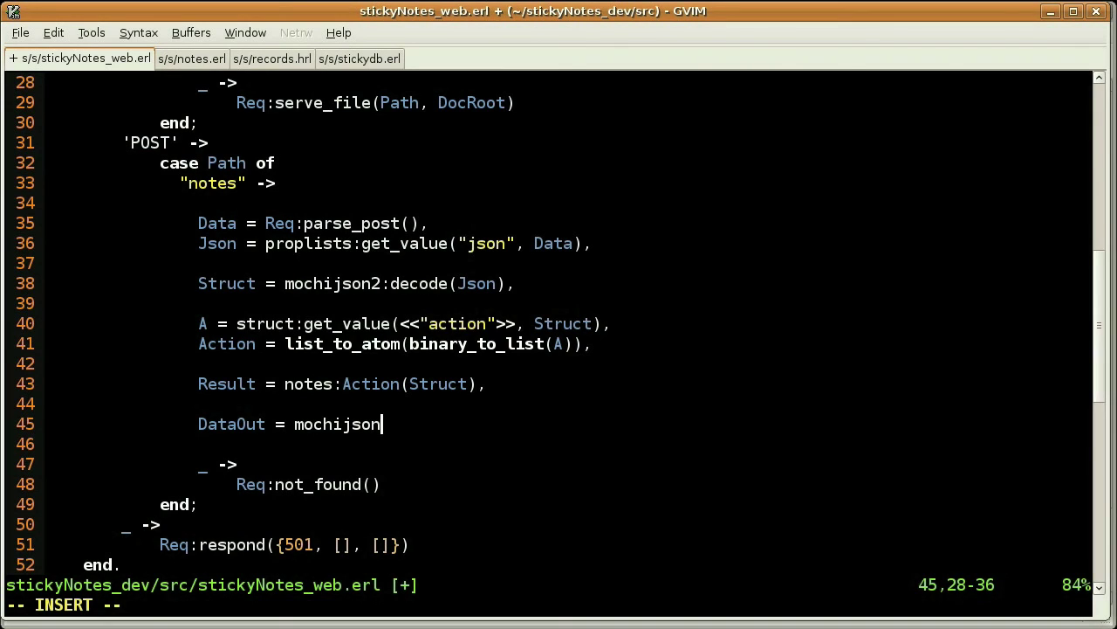
type("2:en")
type("code(")
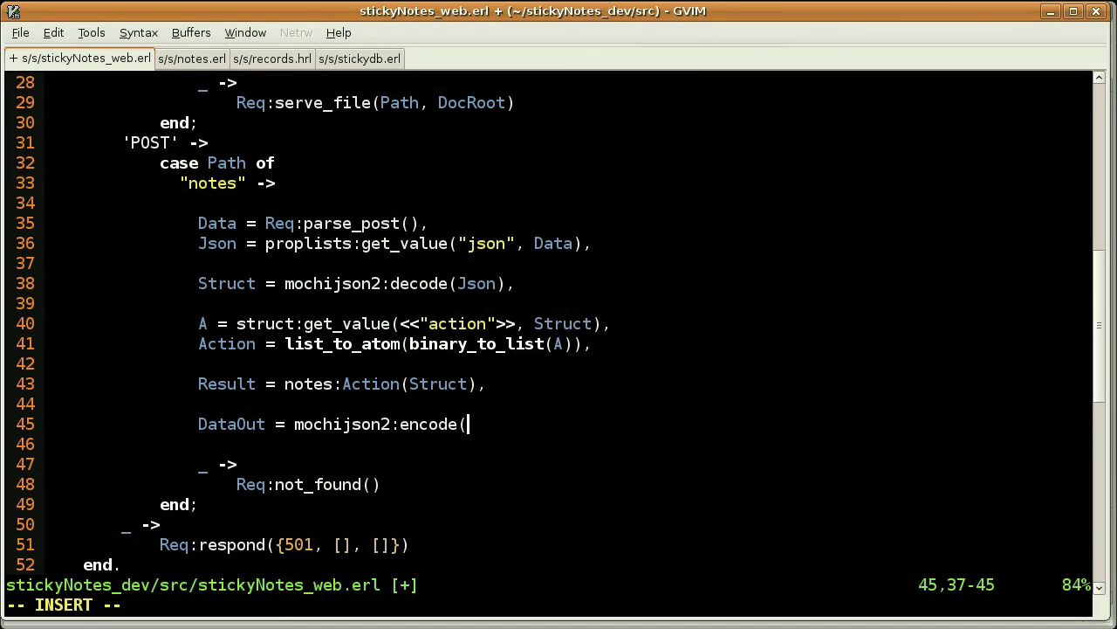
type("Resul")
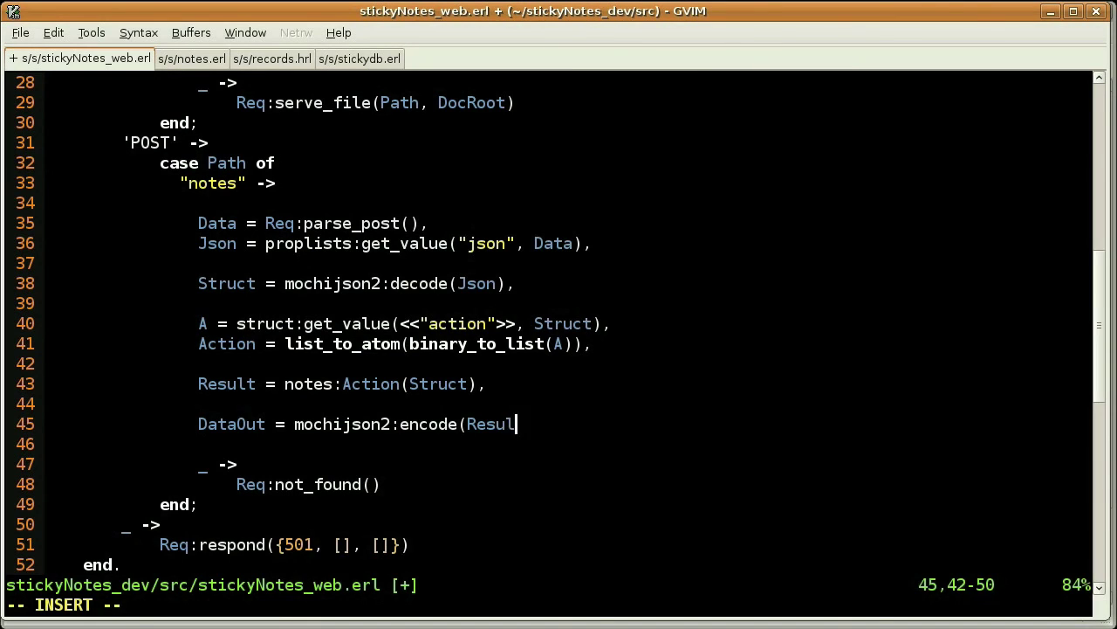
type("t),")
Write Req:ok({"application/json", [], [DataOut]}); on line 47, removing the stray space before the brace.
key("Return")
key("Return")
type("R")
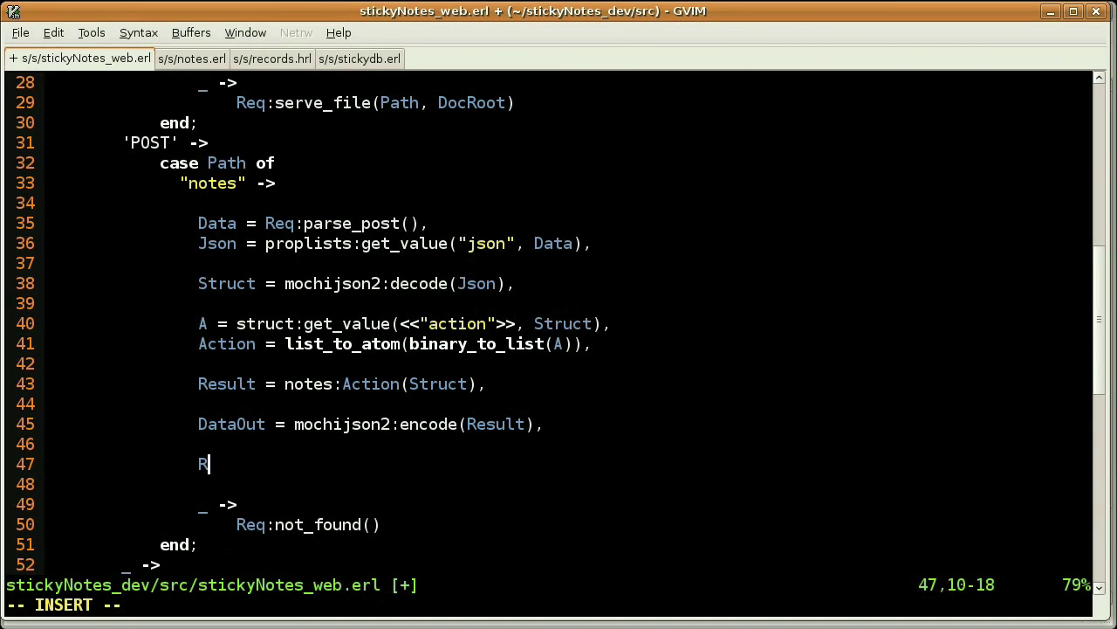
type("eq:")
type("ok()")
type(";")
key("Left")
key("Left")
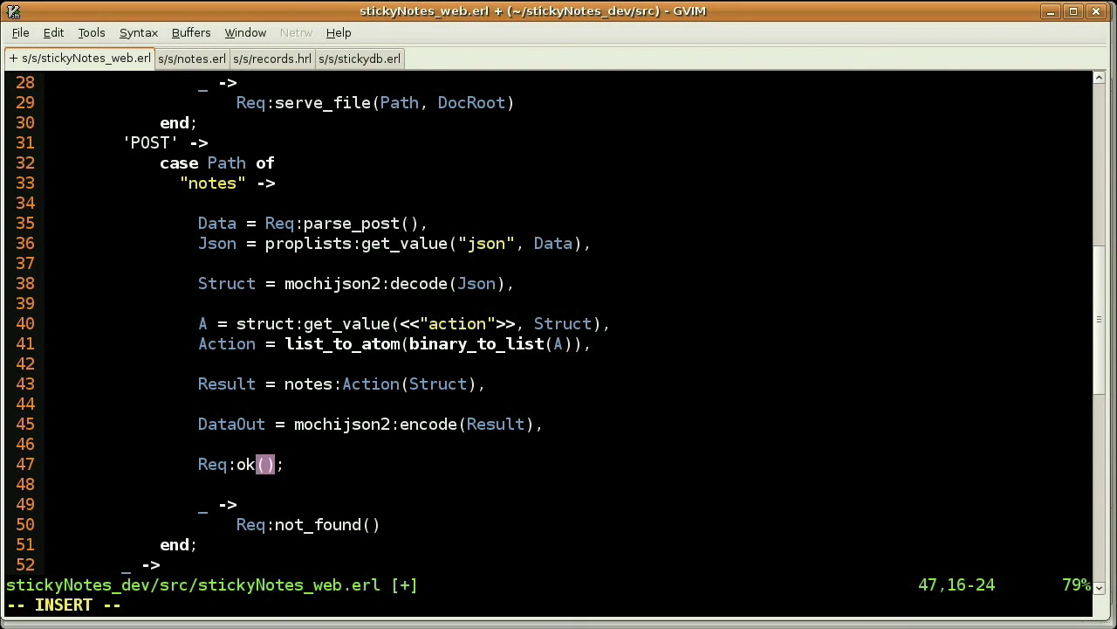
type("{}")
key("Left")
key("Left")
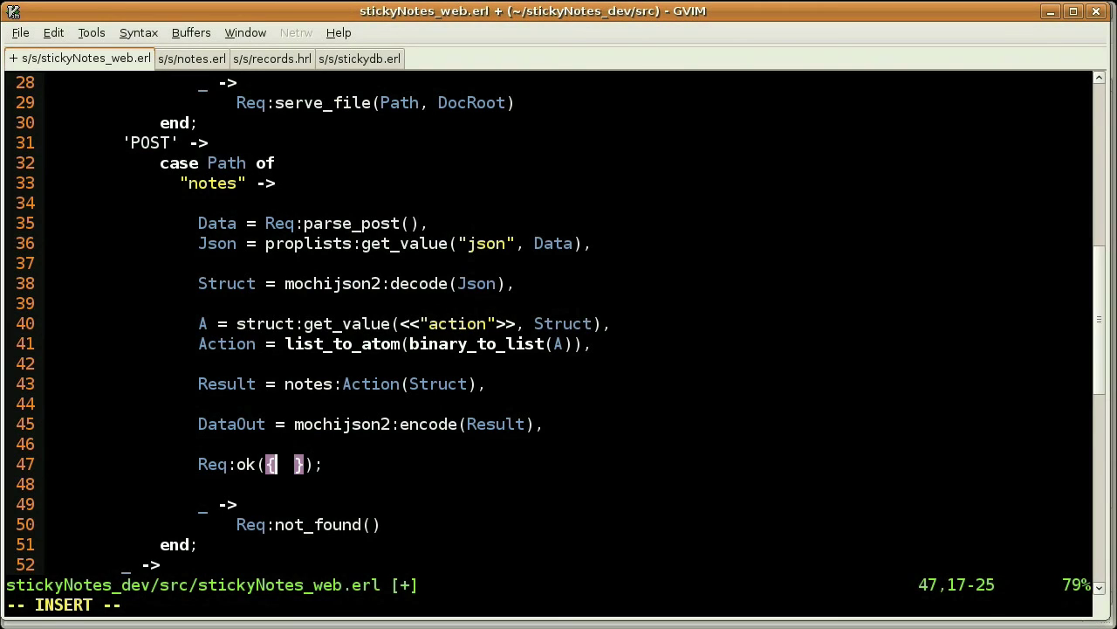
type("\"\"")
key("Left")
type("a")
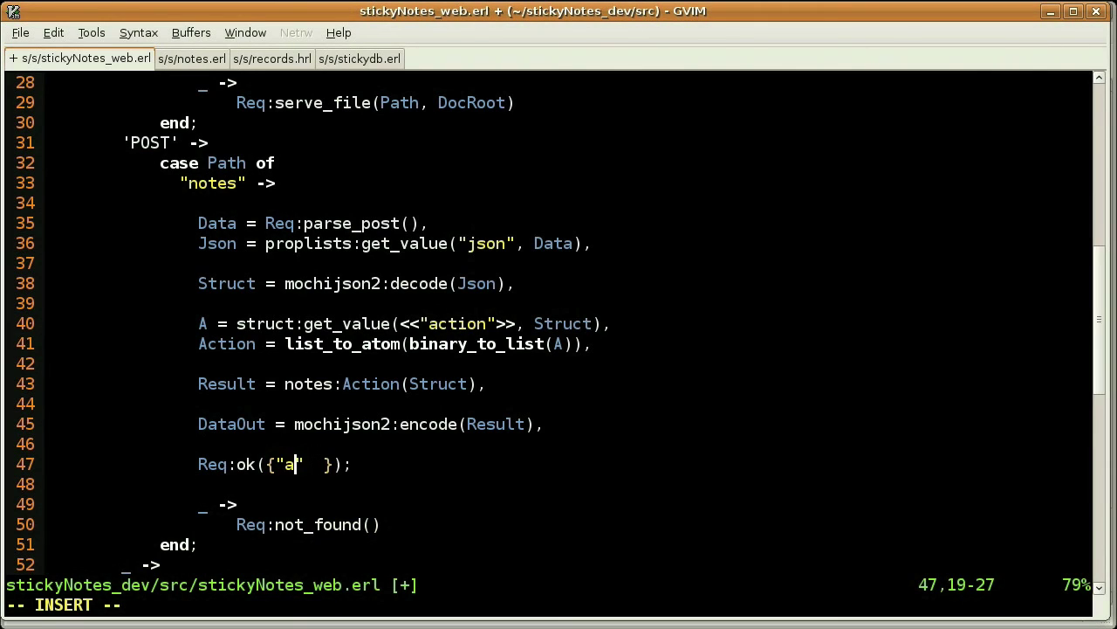
type("pplication")
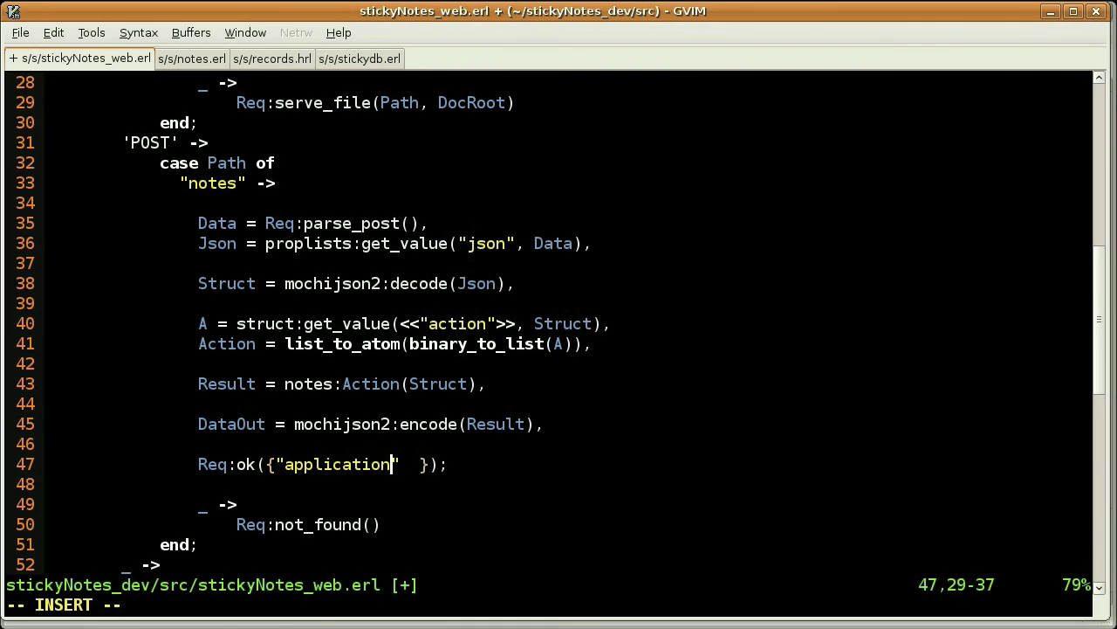
type("/json")
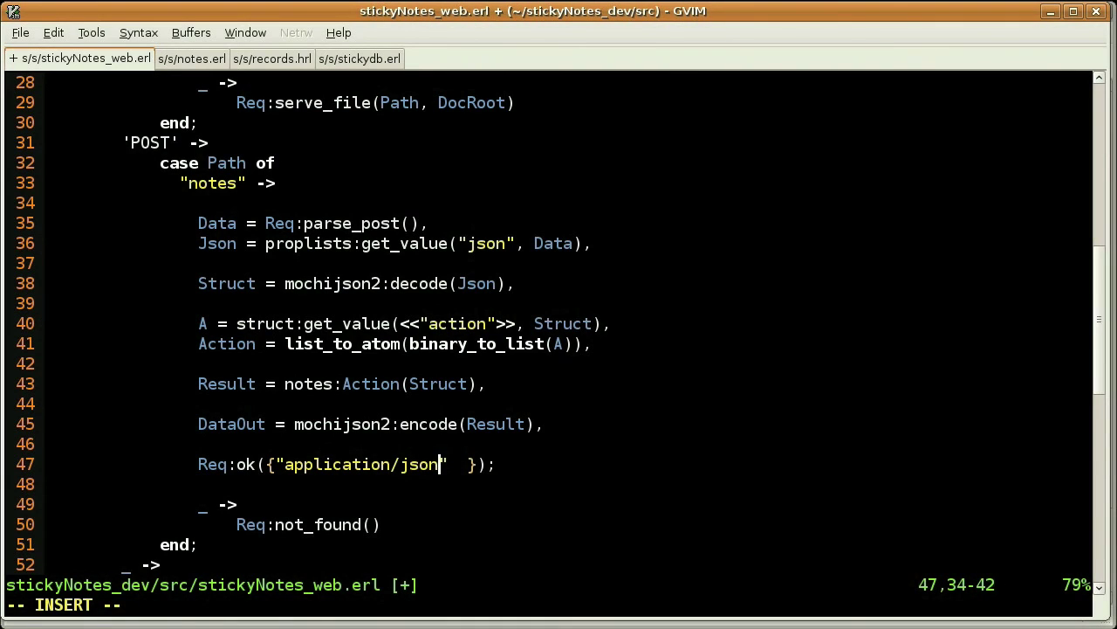
key("Right")
type(", ")
type("[]")
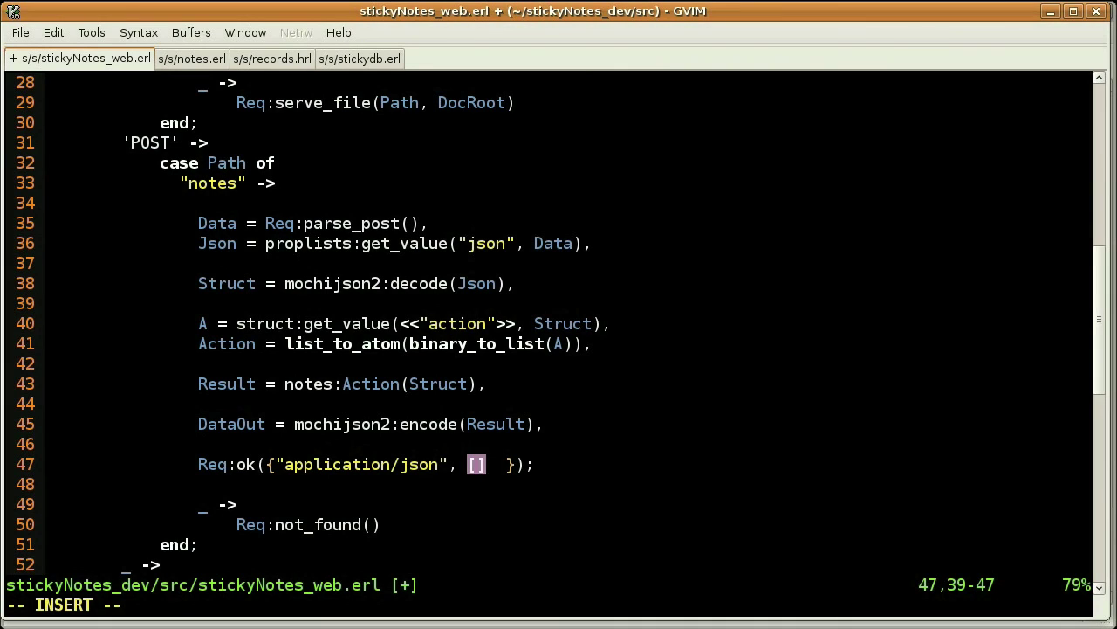
type(", ")
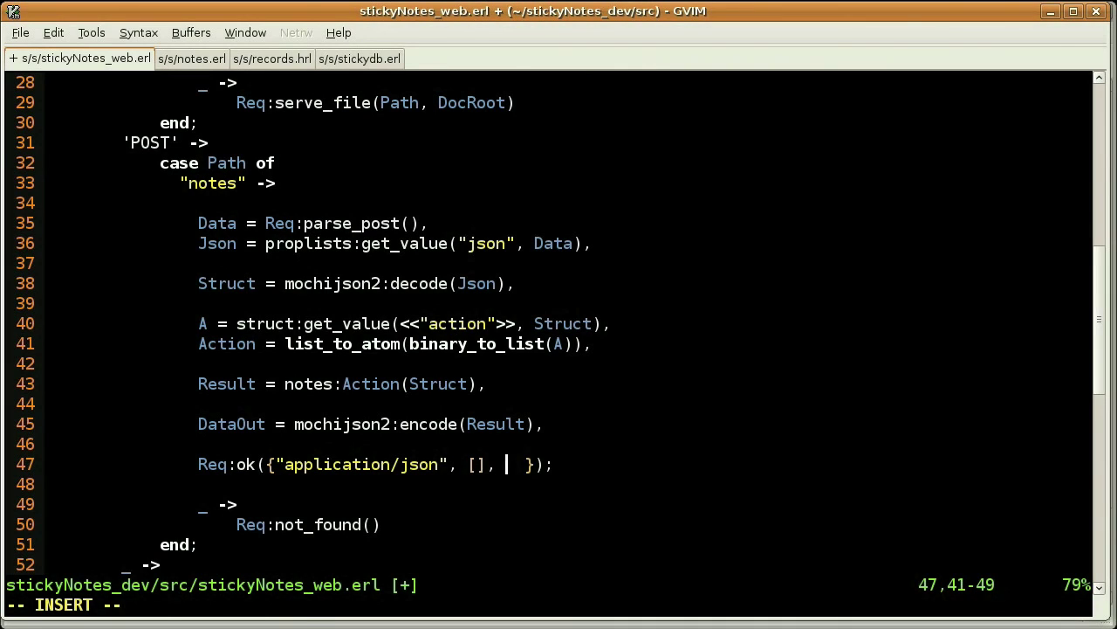
type("[]")
key("Left")
type("Data")
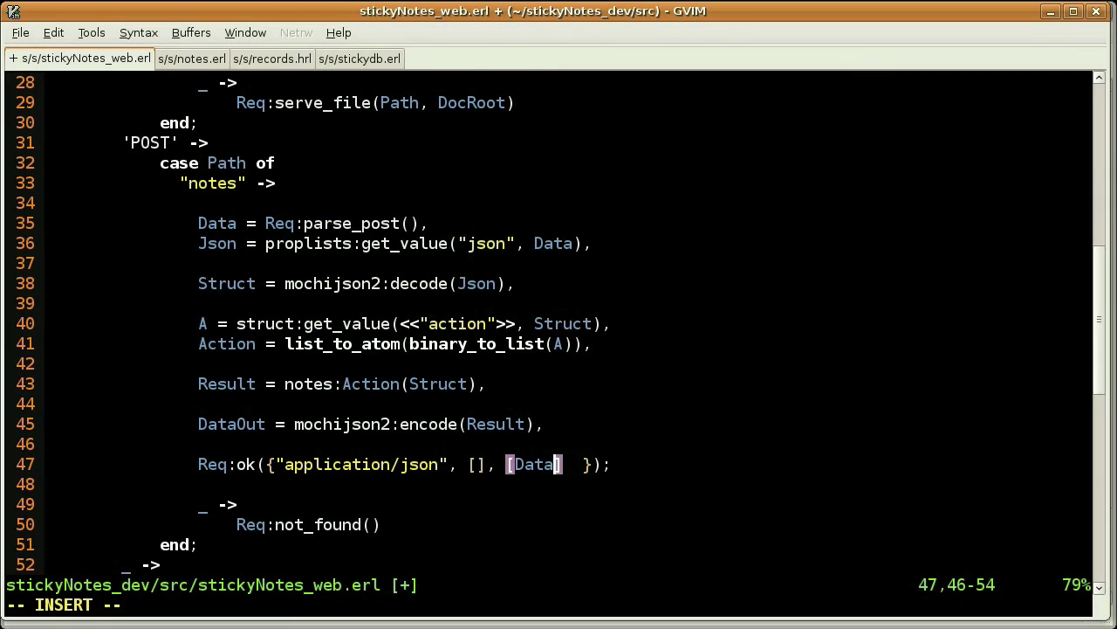
type("Out")
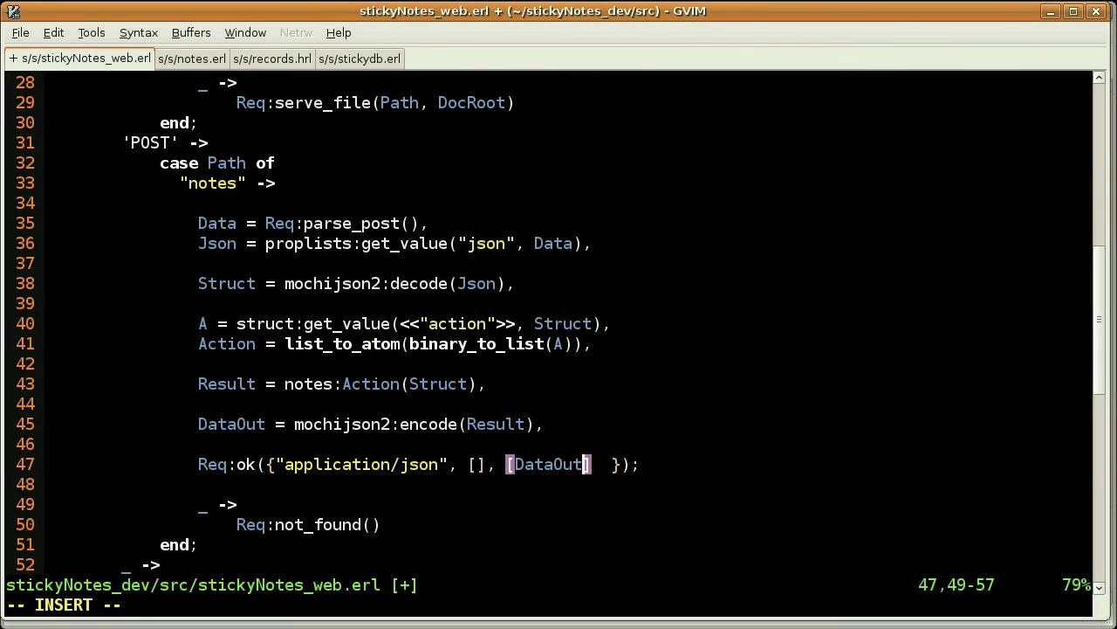
left_click(762, 471)
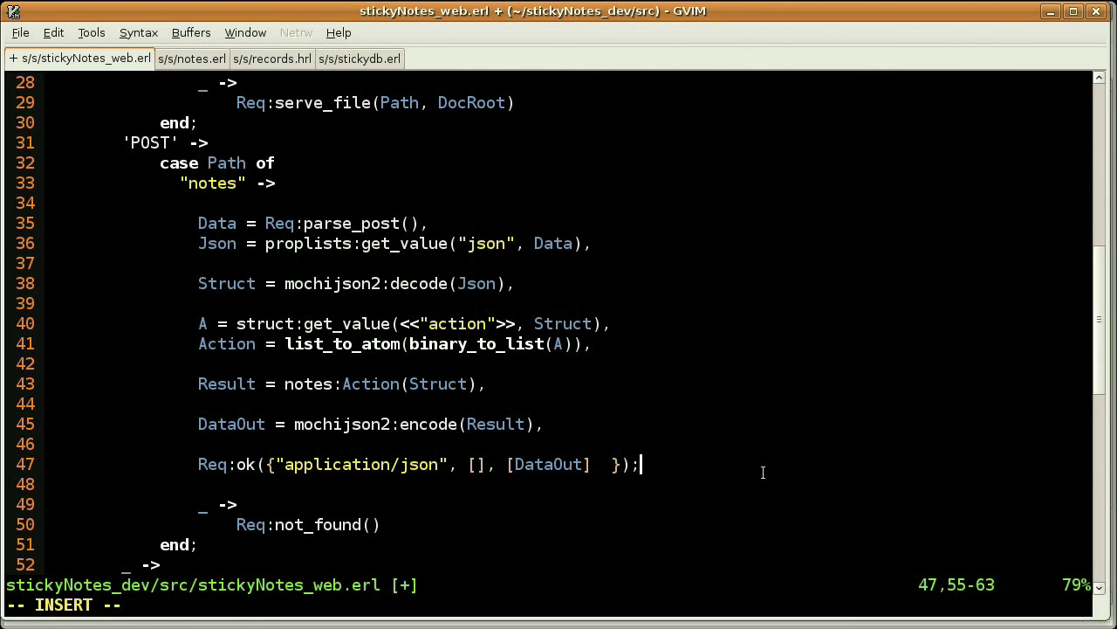
left_click(602, 465)
key("BackSpace")
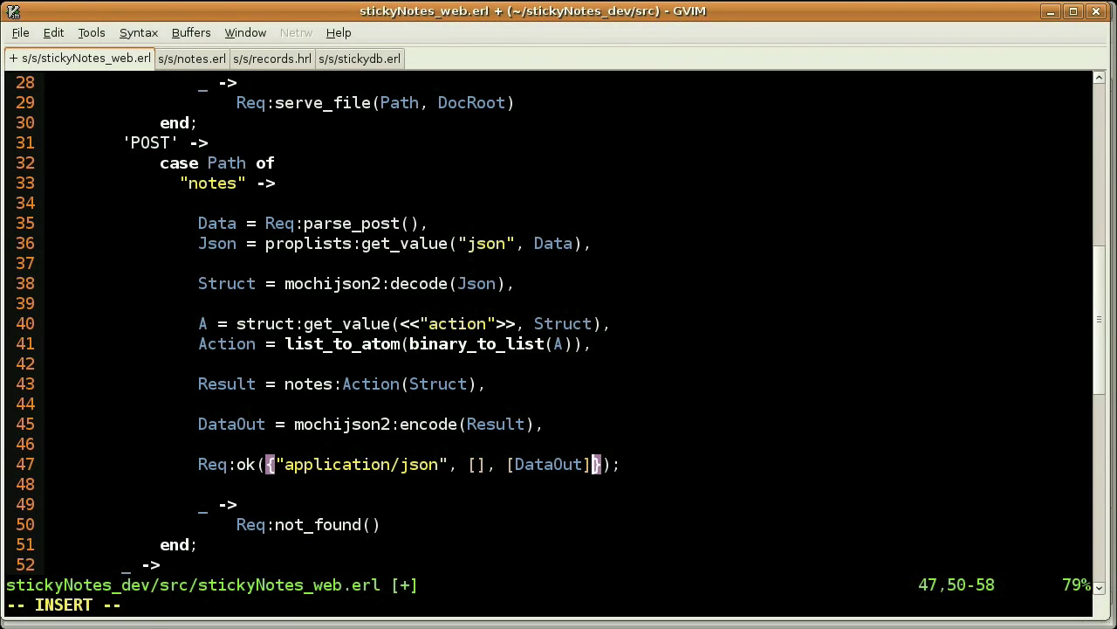
Visually select the 'notes:' prefix in the Result line on line 43.
left_click(284, 385)
left_click_drag(278, 384, 345, 389)
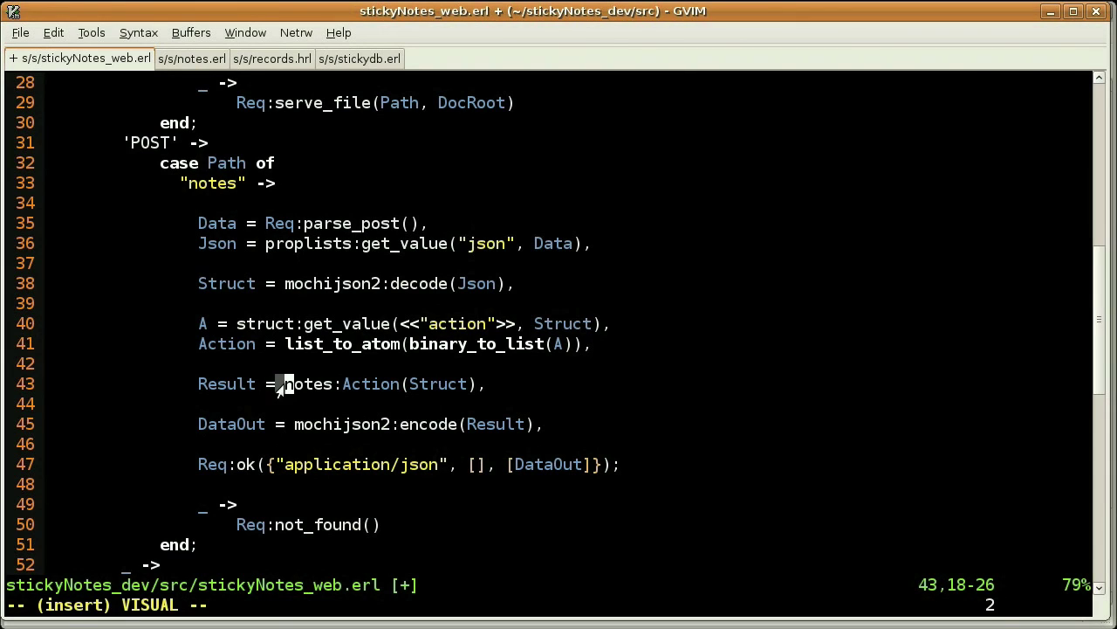